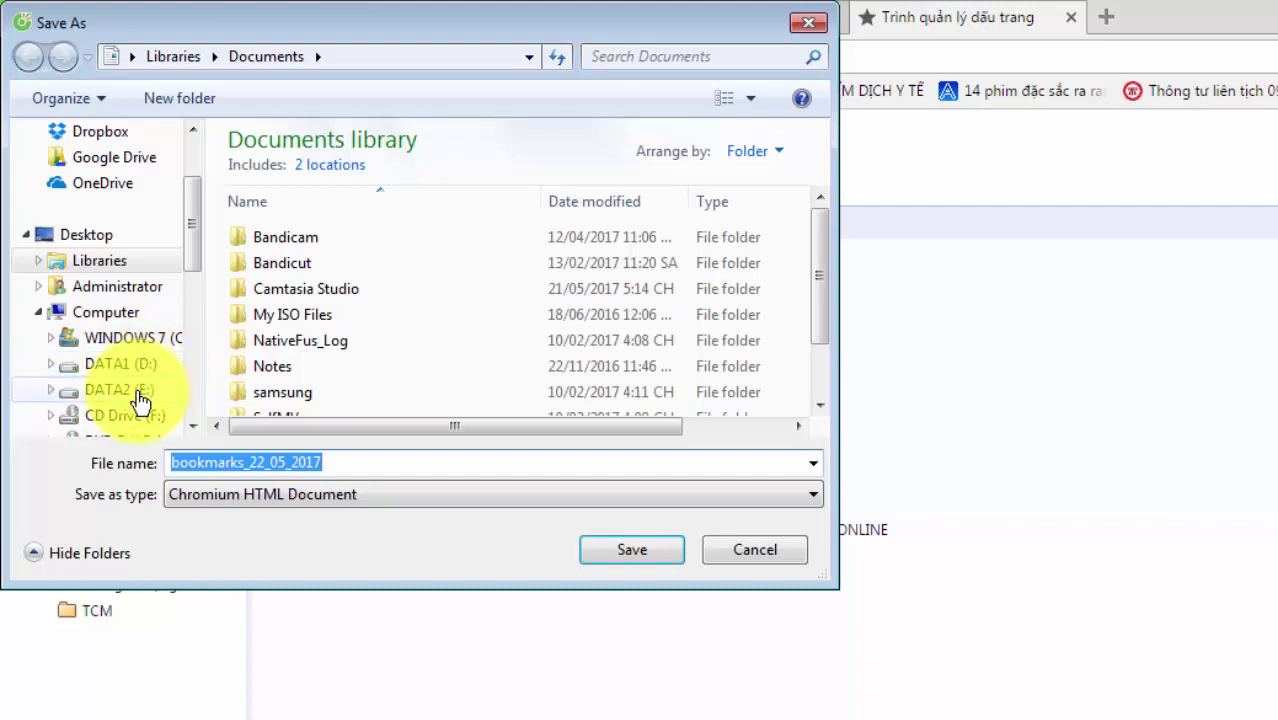
Step: Save the exported bookmarks as the Chromium HTML document bookmarks_22_05_2017 on the DATA2 (E:) drive
{"action": "left_click", "coordinate": [140, 400]}
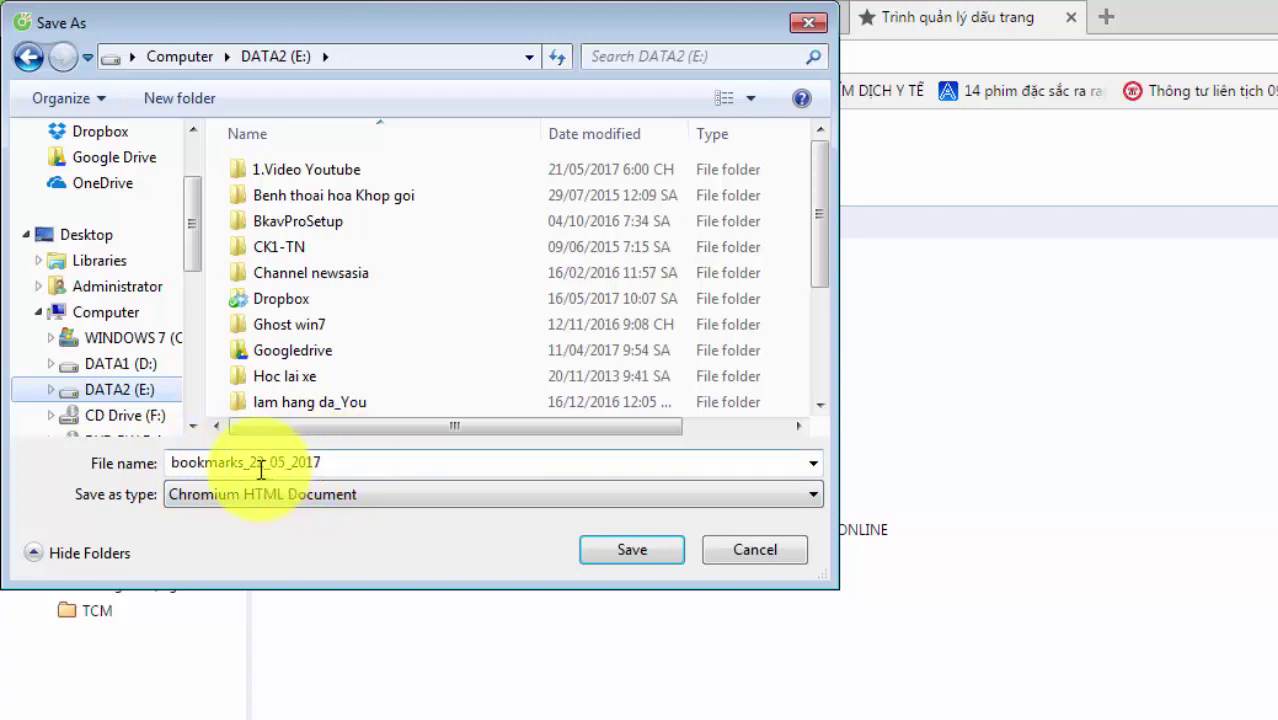
{"action": "double_click", "coordinate": [330, 462]}
{"action": "left_click_drag", "start_coordinate": [328, 462], "coordinate": [243, 462]}
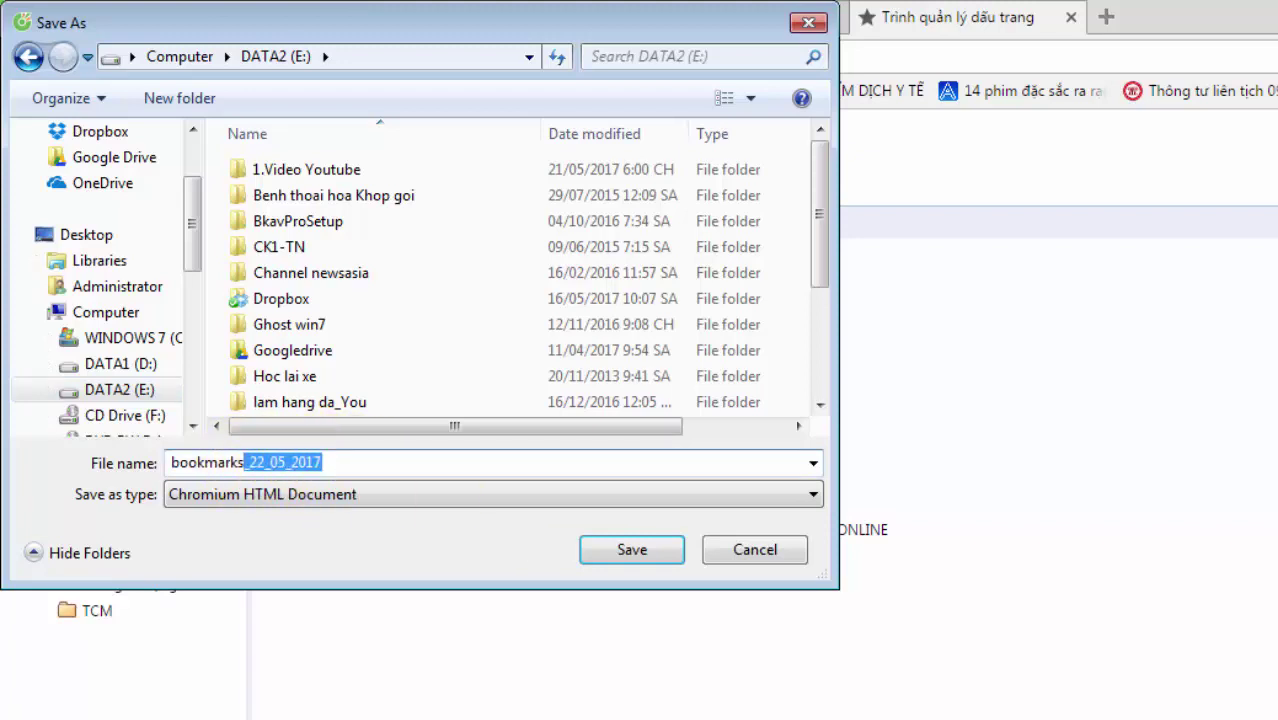
{"action": "left_click", "coordinate": [630, 558]}
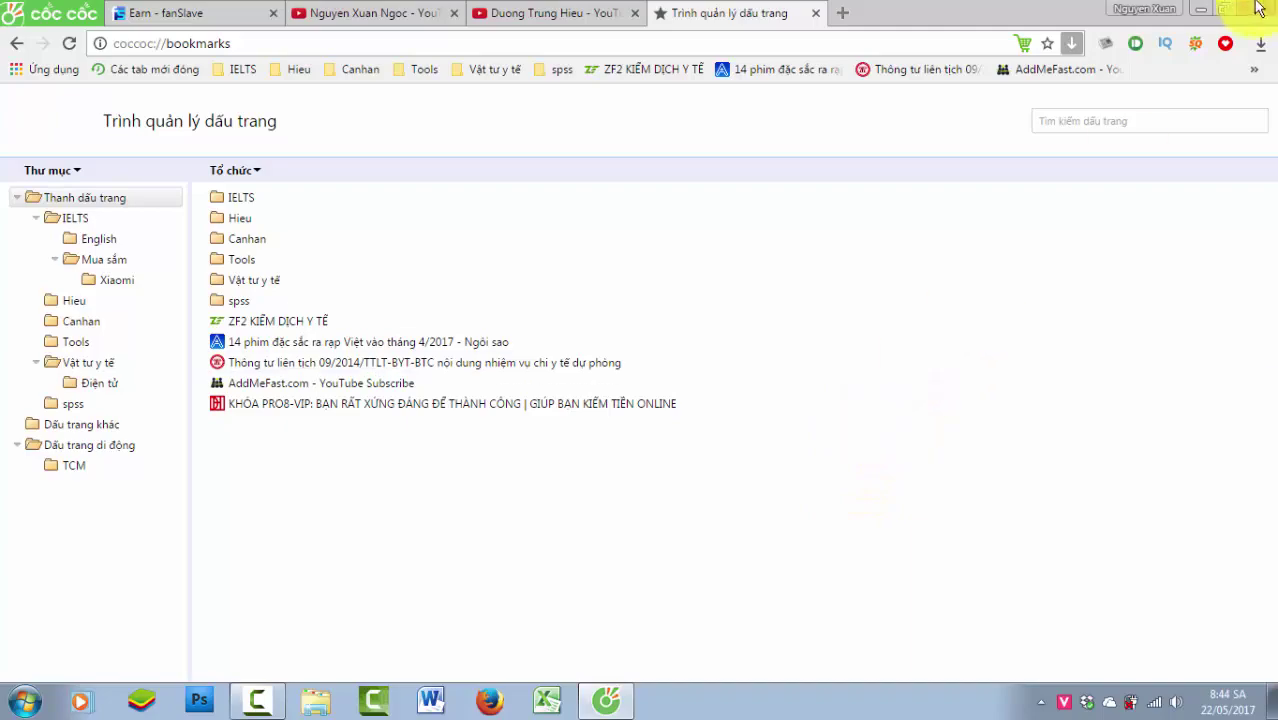
Step: Minimize Cốc Cốc, launch Google Chrome and open its dialog for importing bookmarks and settings (Nhập dấu trang và cài đặt)
{"action": "left_click", "coordinate": [1200, 9]}
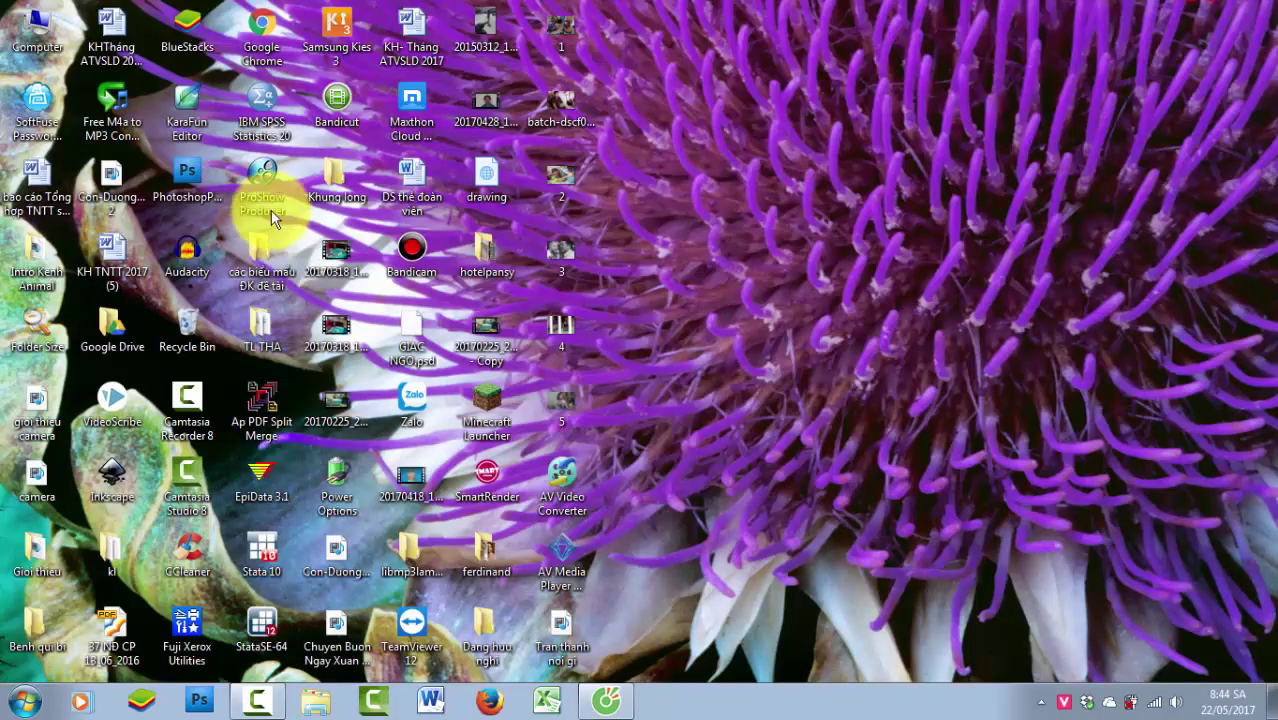
{"action": "double_click", "coordinate": [264, 52]}
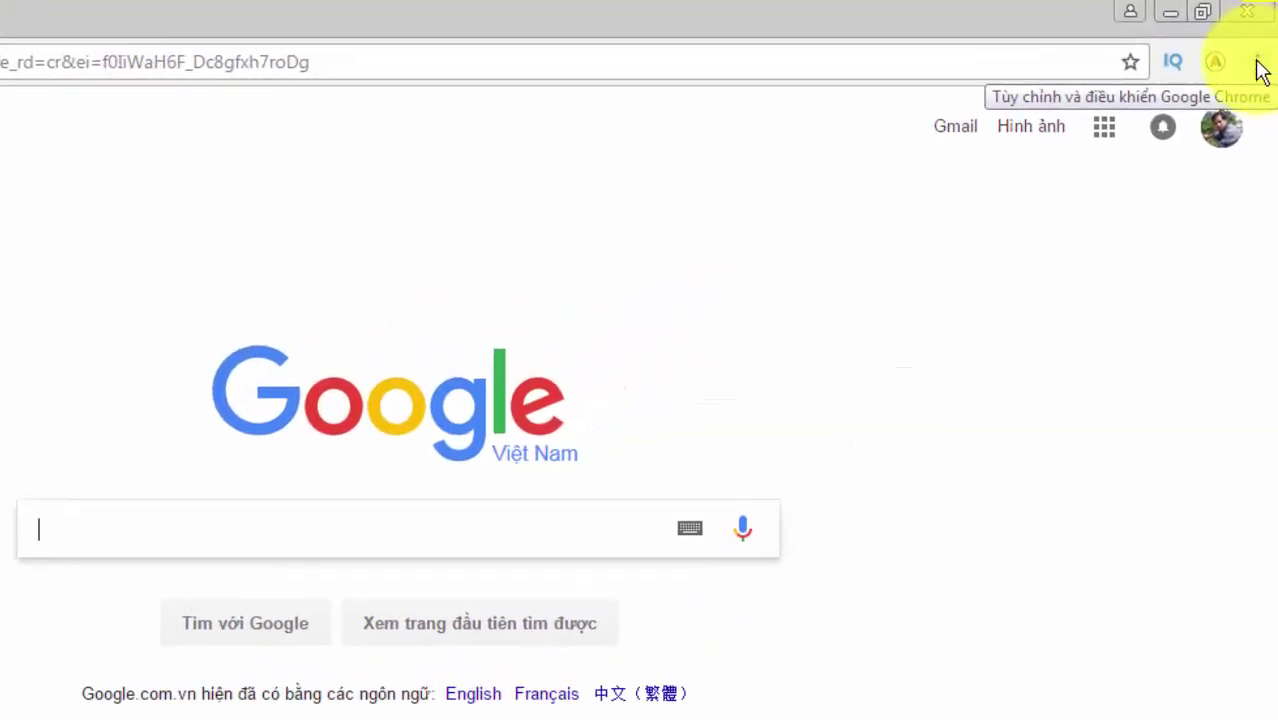
{"action": "left_click", "coordinate": [1257, 66]}
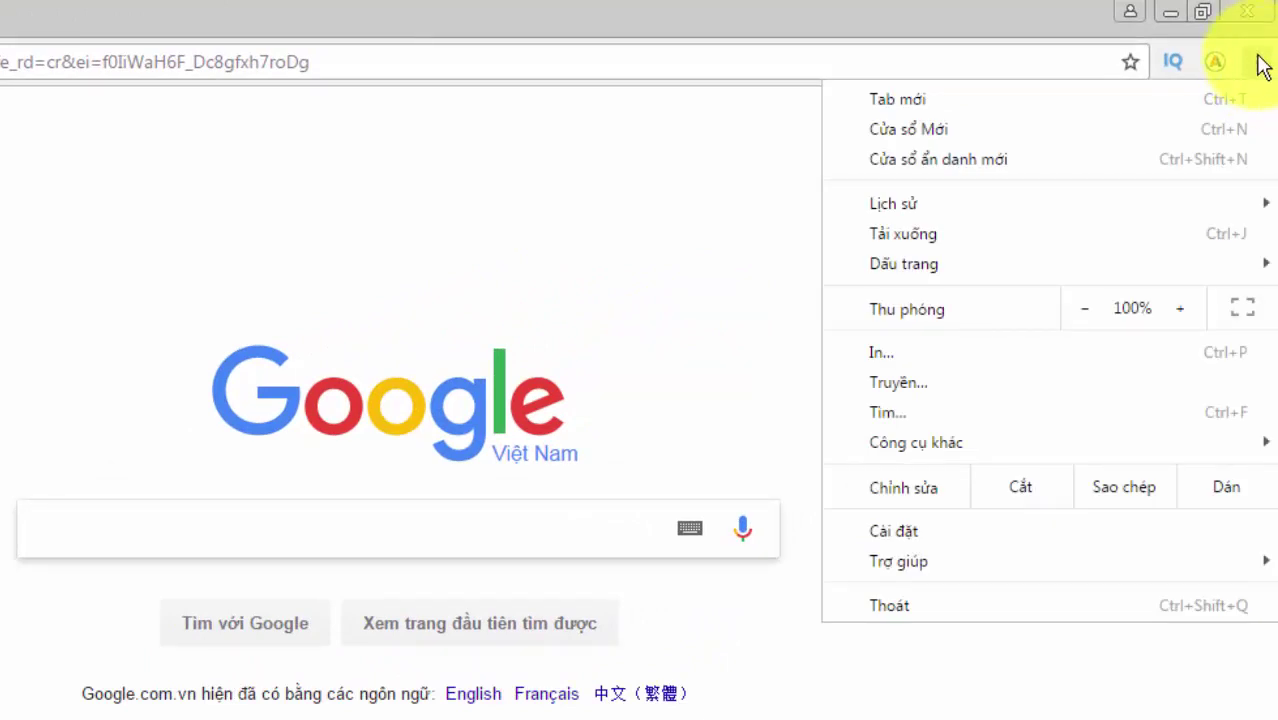
{"action": "left_click", "coordinate": [1259, 66]}
{"action": "left_click", "coordinate": [1259, 64]}
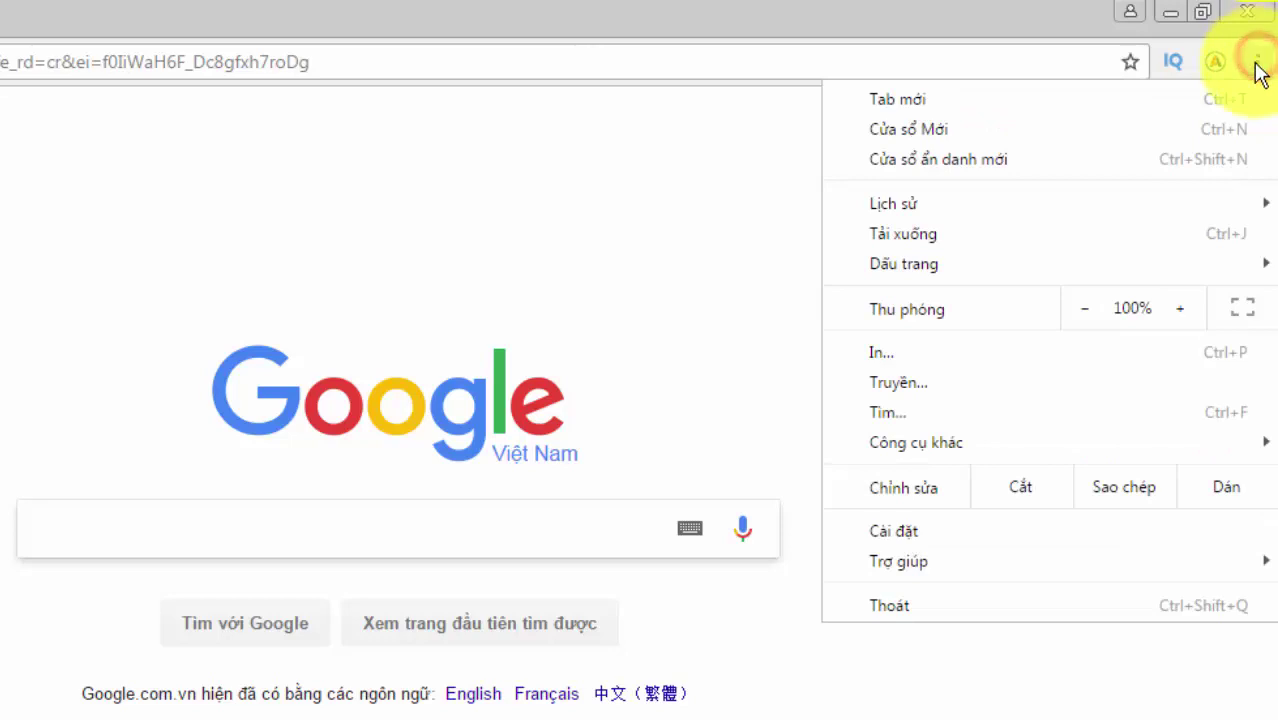
{"action": "mouse_move", "coordinate": [1073, 272]}
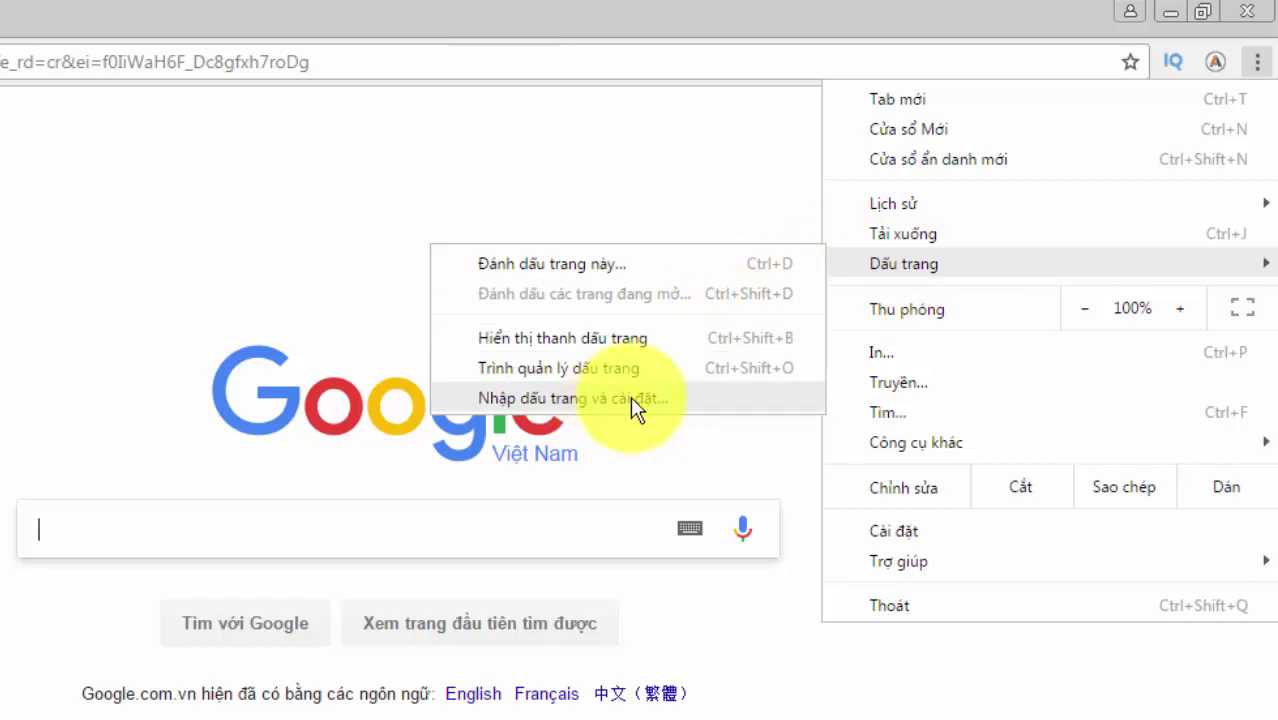
{"action": "left_click", "coordinate": [749, 391]}
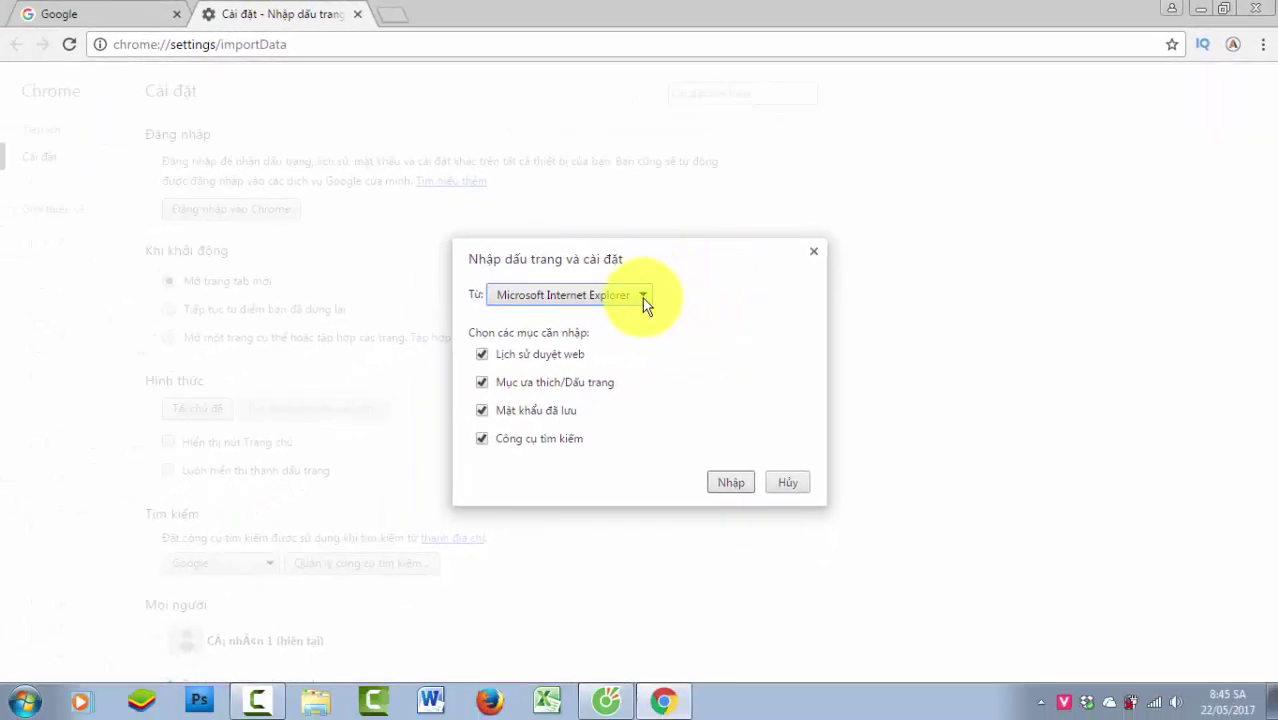
Step: Set the import source to a bookmarks HTML file (Tệp HTML chứa dấu trang) and open the file chooser
{"action": "left_click", "coordinate": [642, 297]}
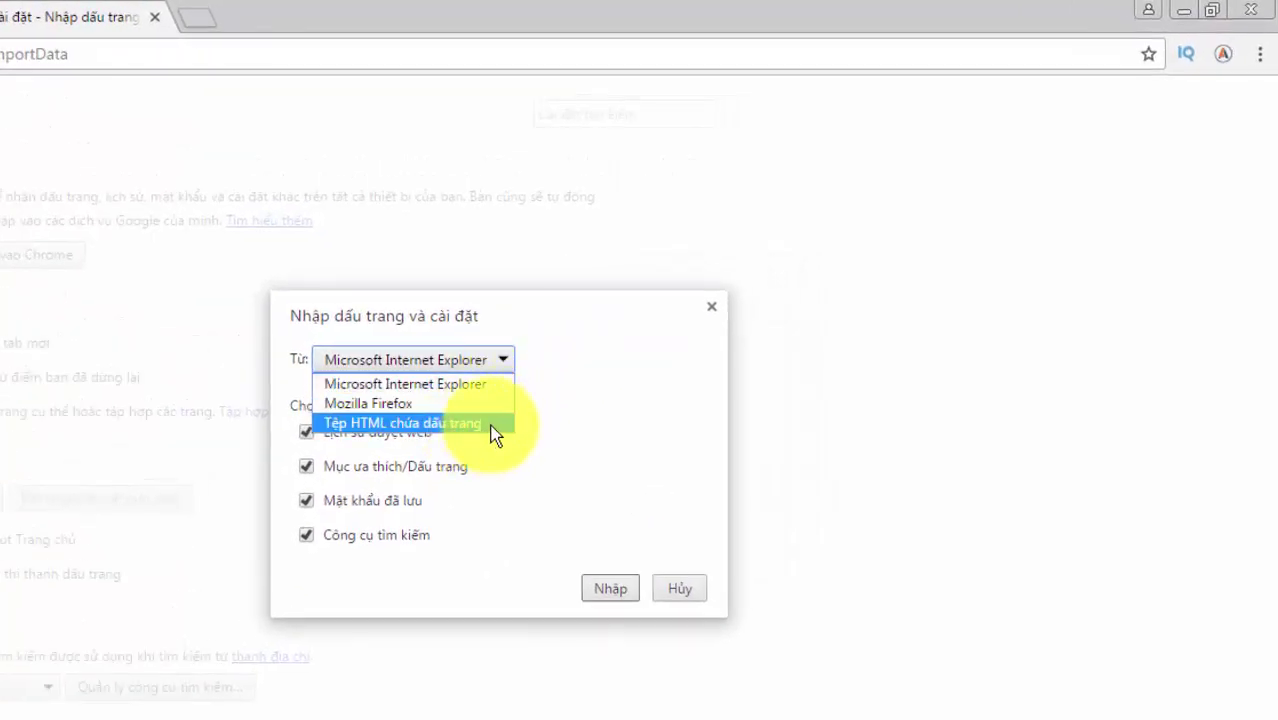
{"action": "left_click", "coordinate": [492, 421]}
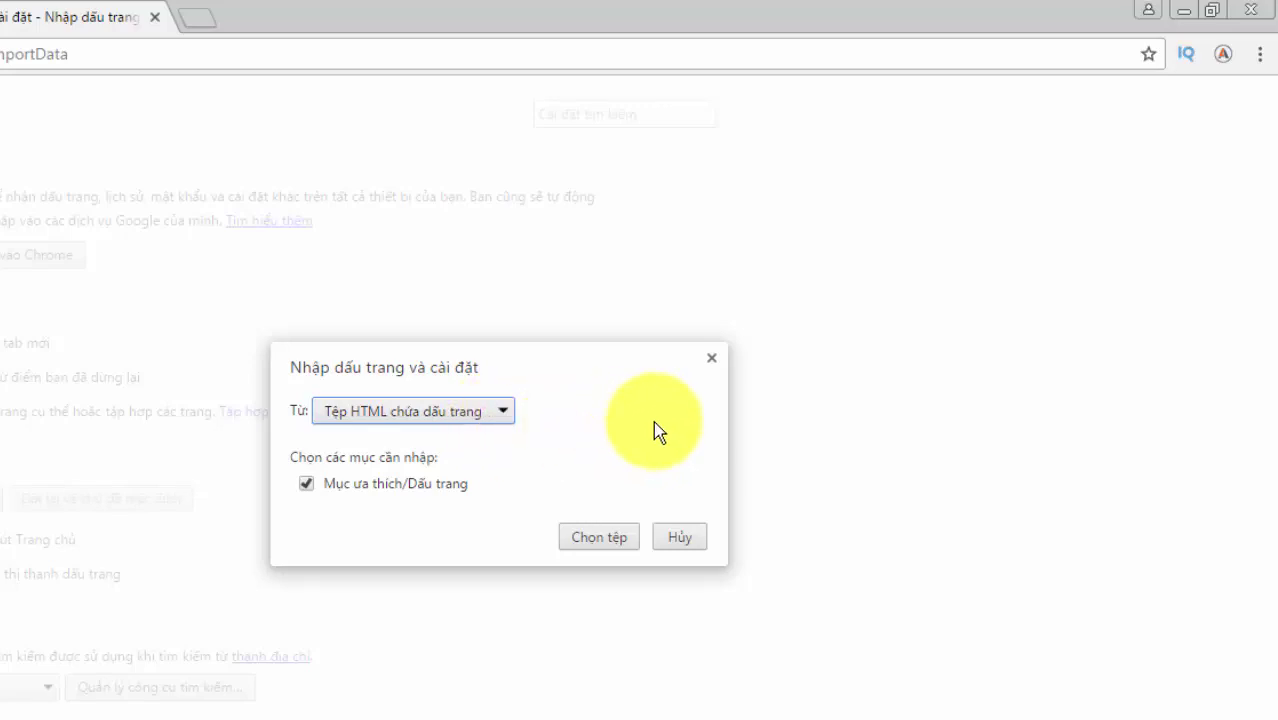
{"action": "left_click", "coordinate": [602, 539]}
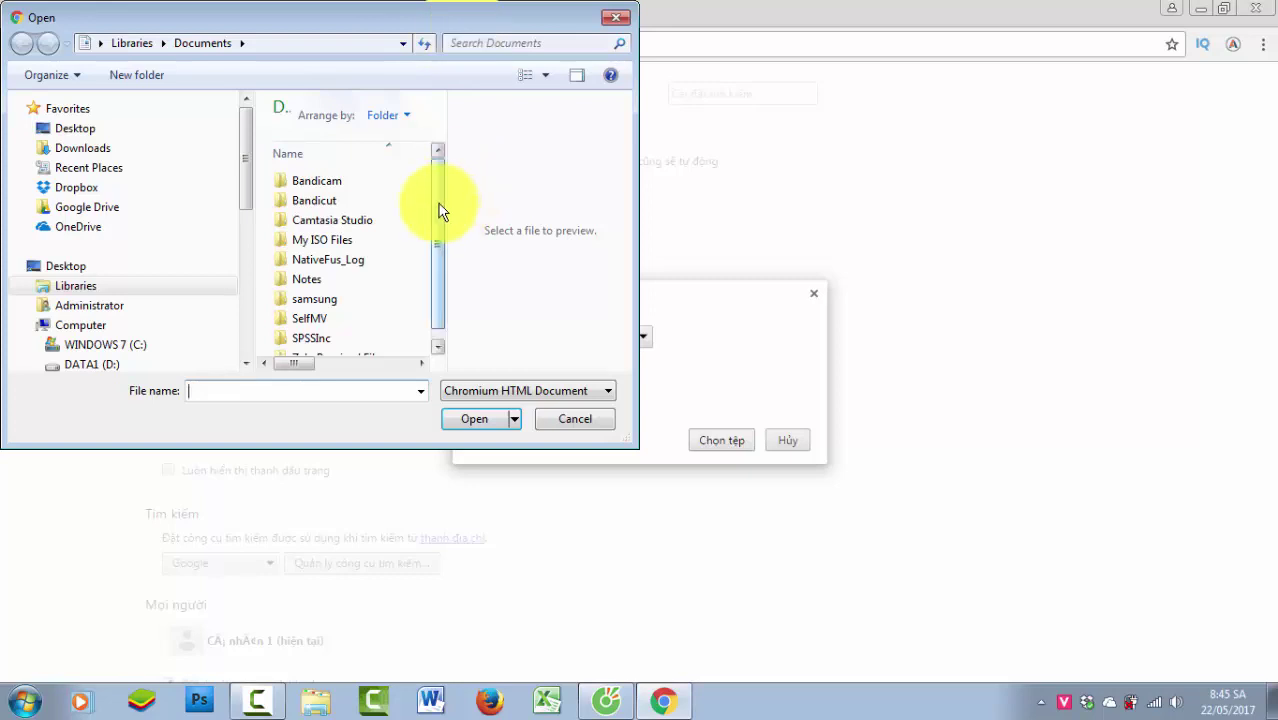
Step: Import the bookmarks_22_05_2017 file from the DATA2 (E:) drive into Chrome and finish the import
{"action": "mouse_move", "coordinate": [438, 200]}
{"action": "left_mouse_down"}
{"action": "mouse_move", "coordinate": [442, 219]}
{"action": "mouse_move", "coordinate": [443, 192]}
{"action": "left_mouse_up"}
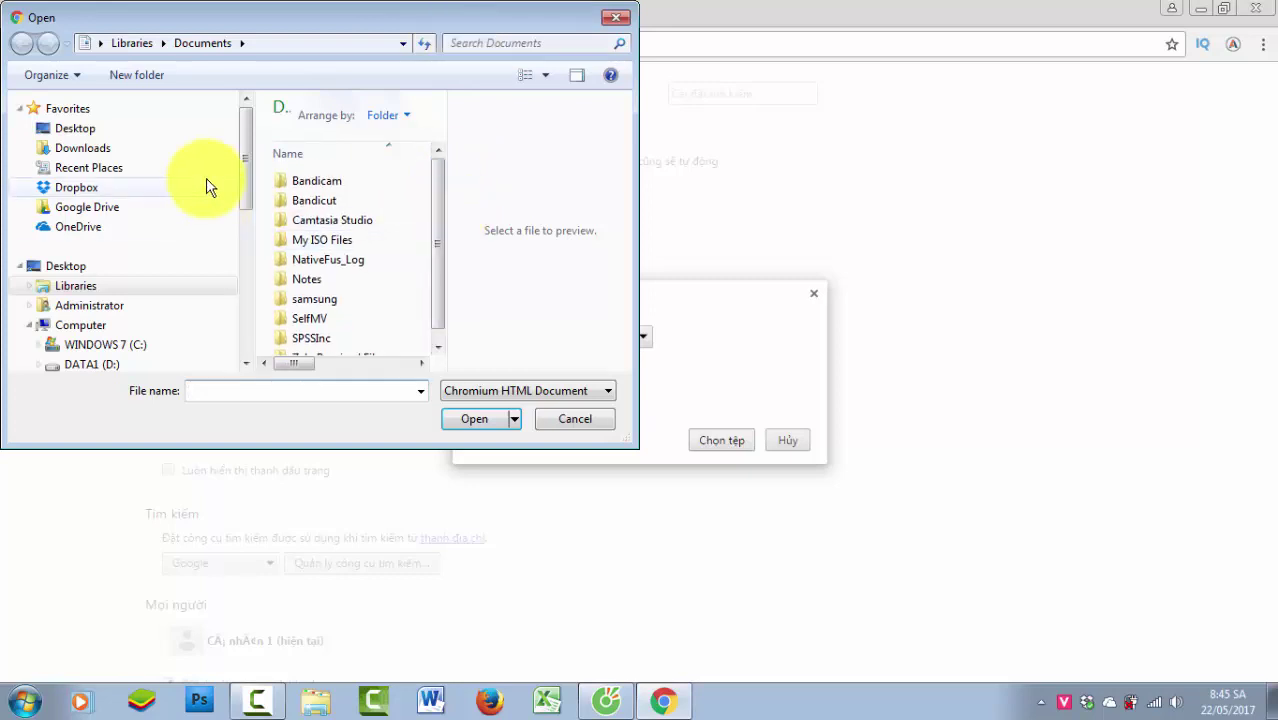
{"action": "left_click_drag", "start_coordinate": [244, 180], "coordinate": [245, 230]}
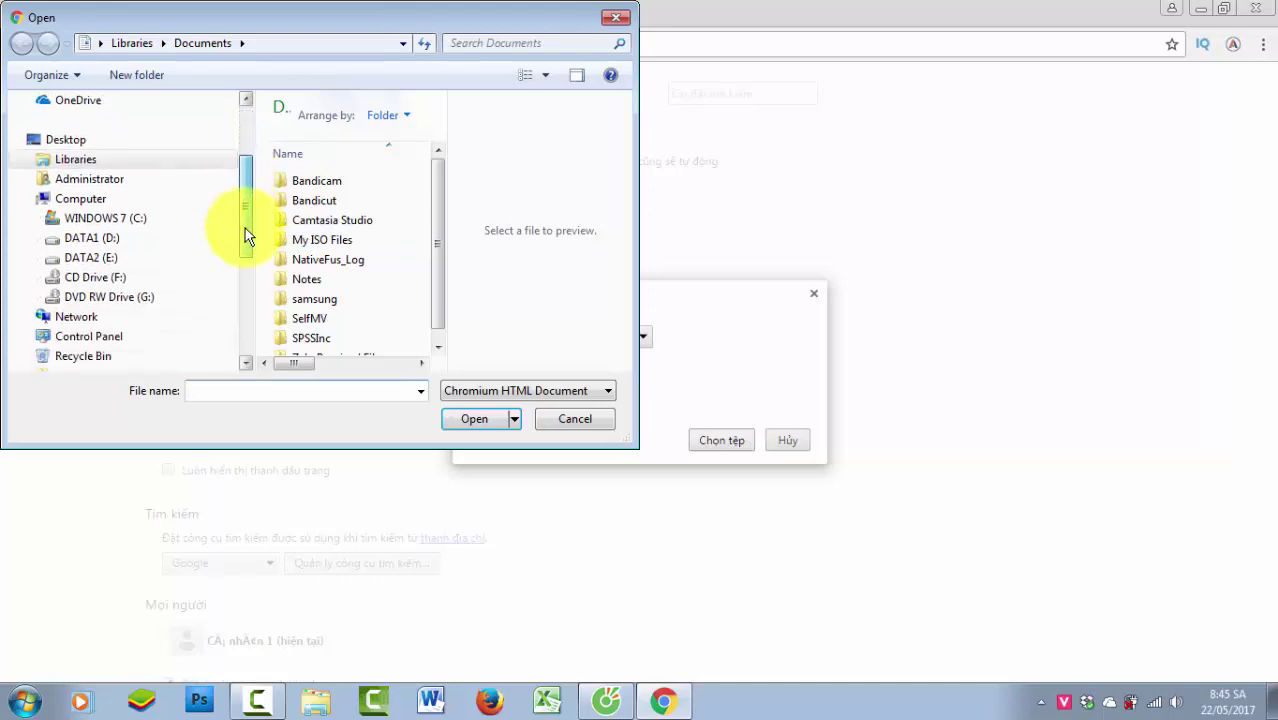
{"action": "left_click", "coordinate": [116, 262]}
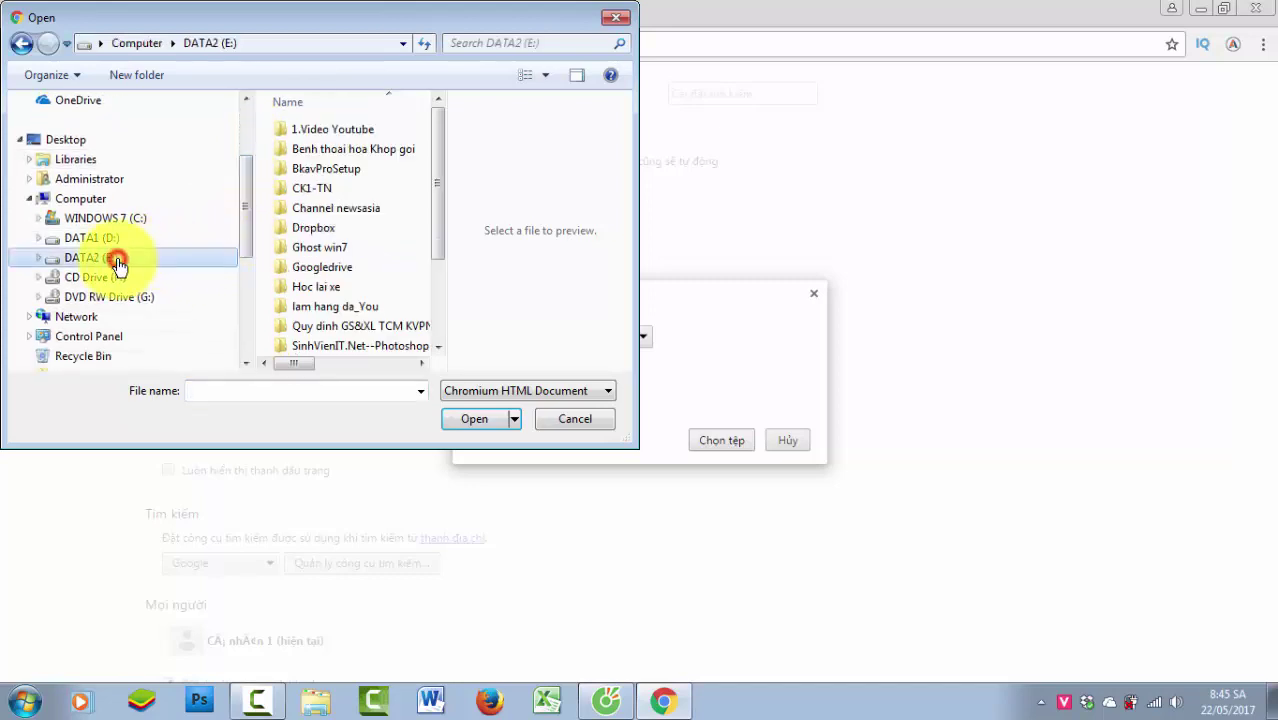
{"action": "left_click_drag", "start_coordinate": [439, 202], "coordinate": [445, 283]}
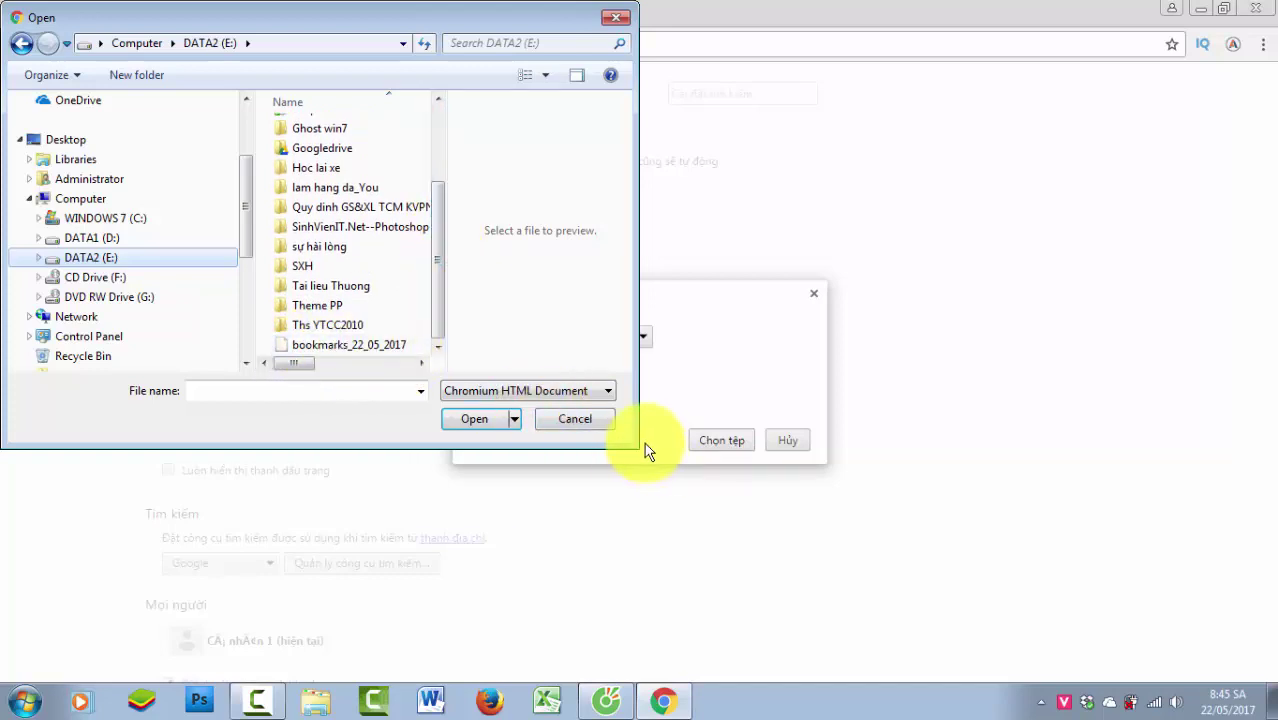
{"action": "left_click_drag", "start_coordinate": [629, 442], "coordinate": [635, 514]}
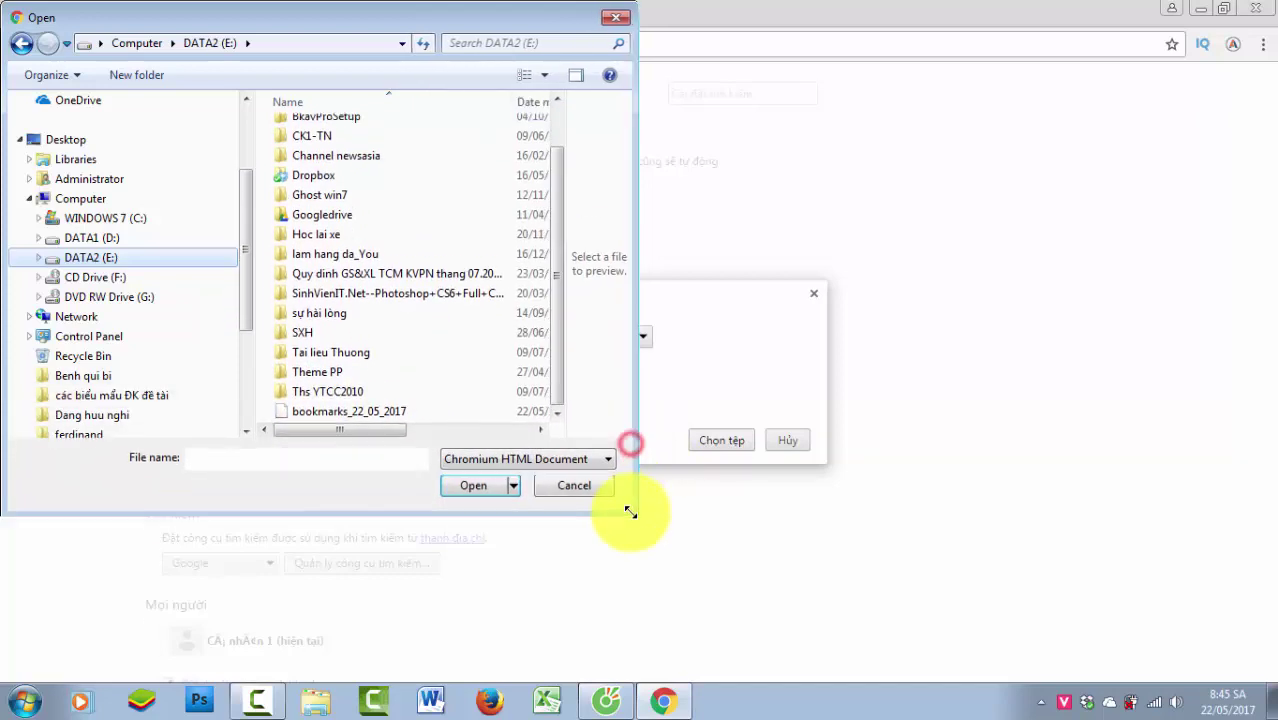
{"action": "left_click", "coordinate": [336, 417]}
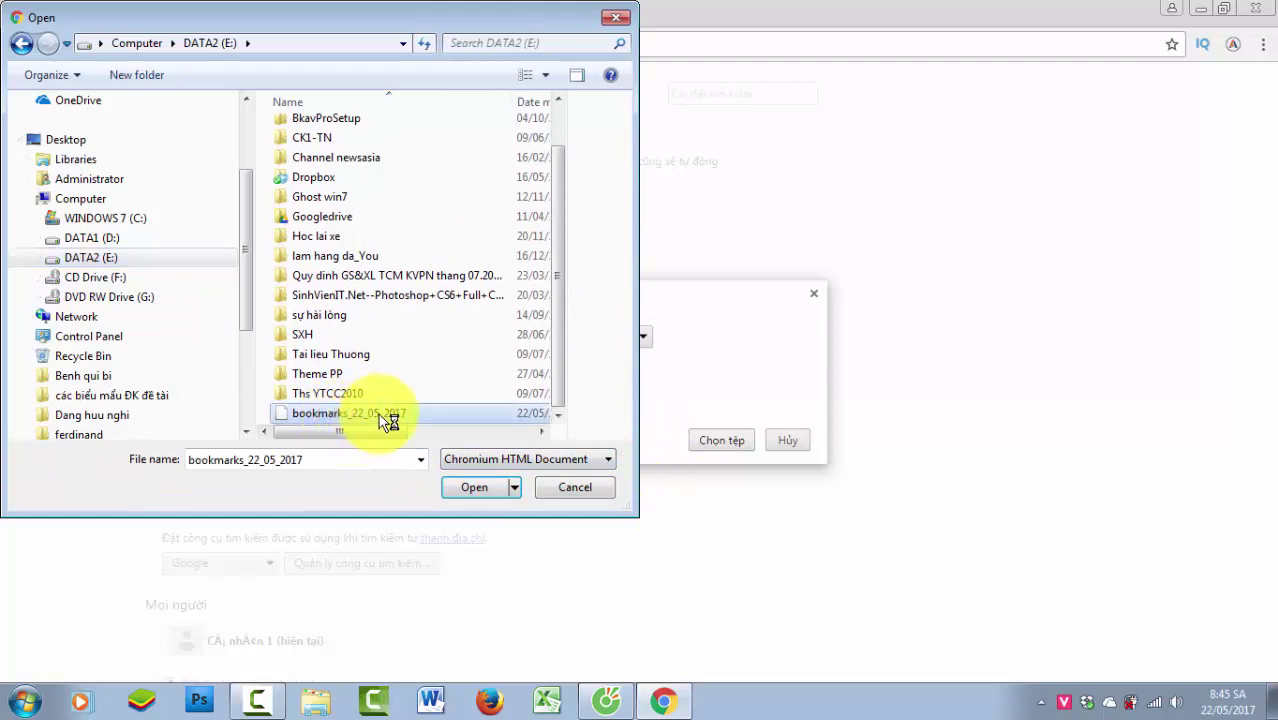
{"action": "left_click", "coordinate": [480, 490]}
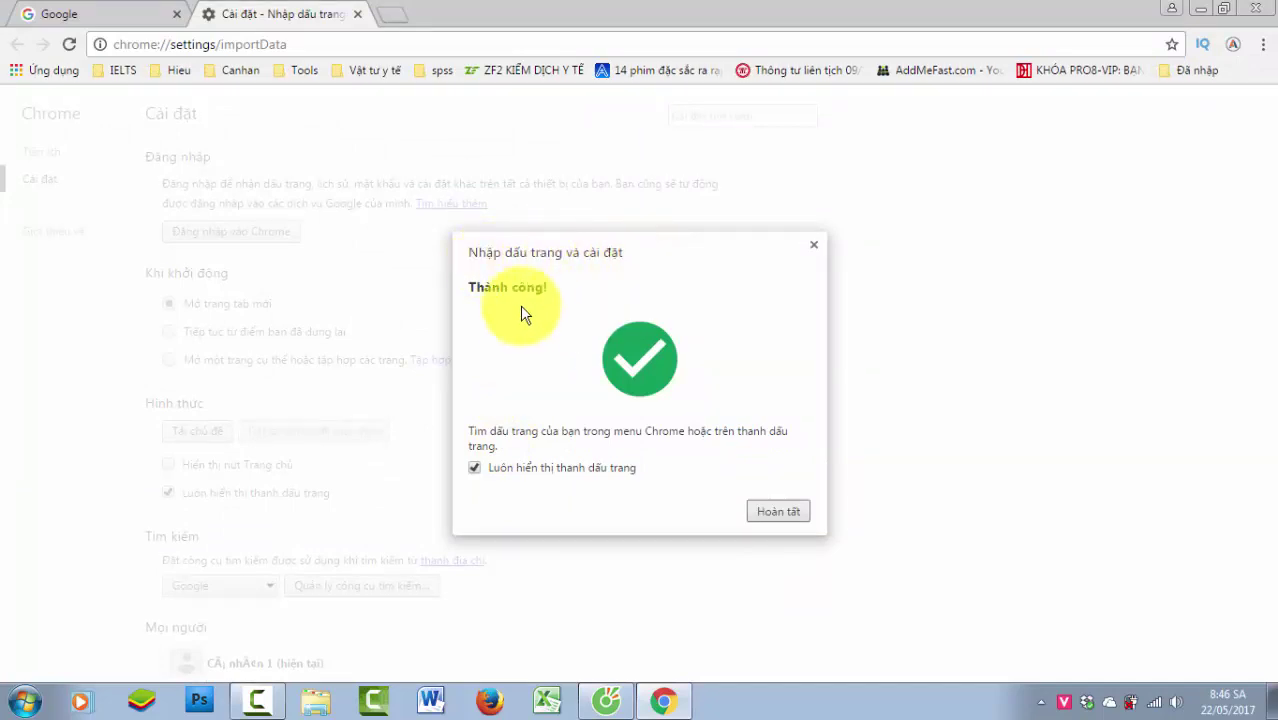
{"action": "left_click", "coordinate": [780, 512]}
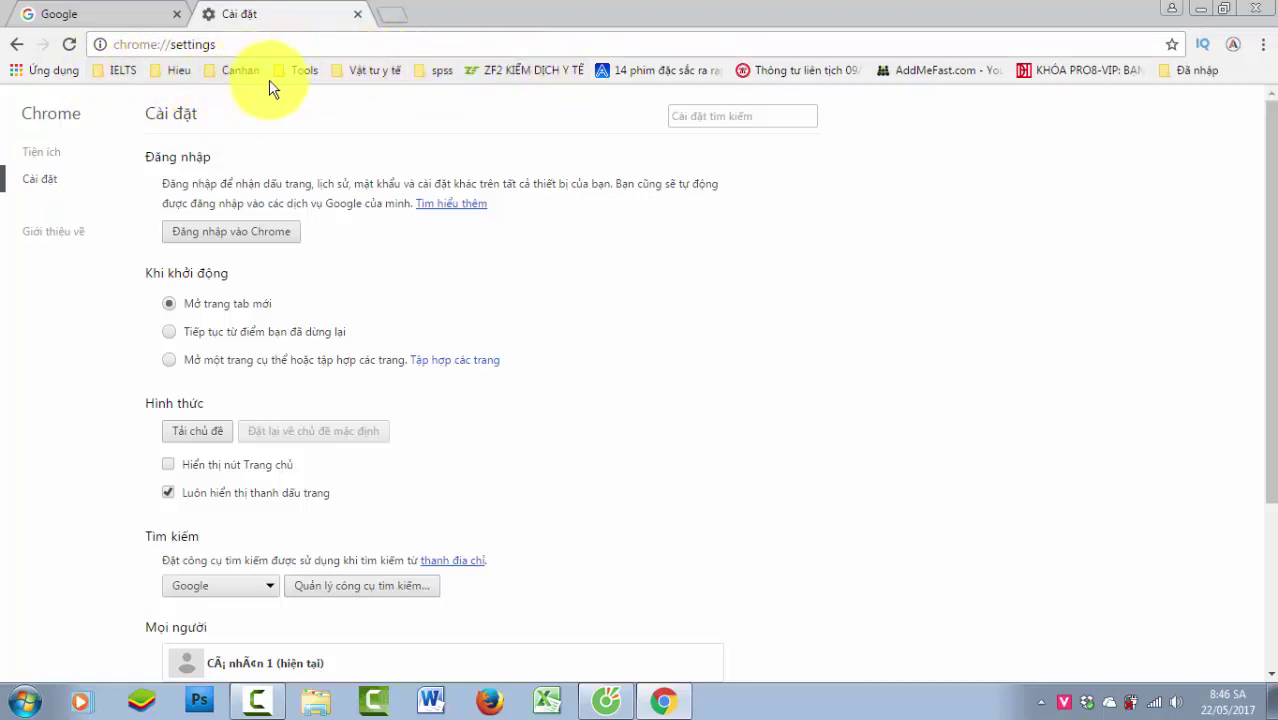
Step: Compare the bookmarks bar in Cốc Cốc with the imported bookmarks bar in Chrome
{"action": "mouse_move", "coordinate": [630, 710]}
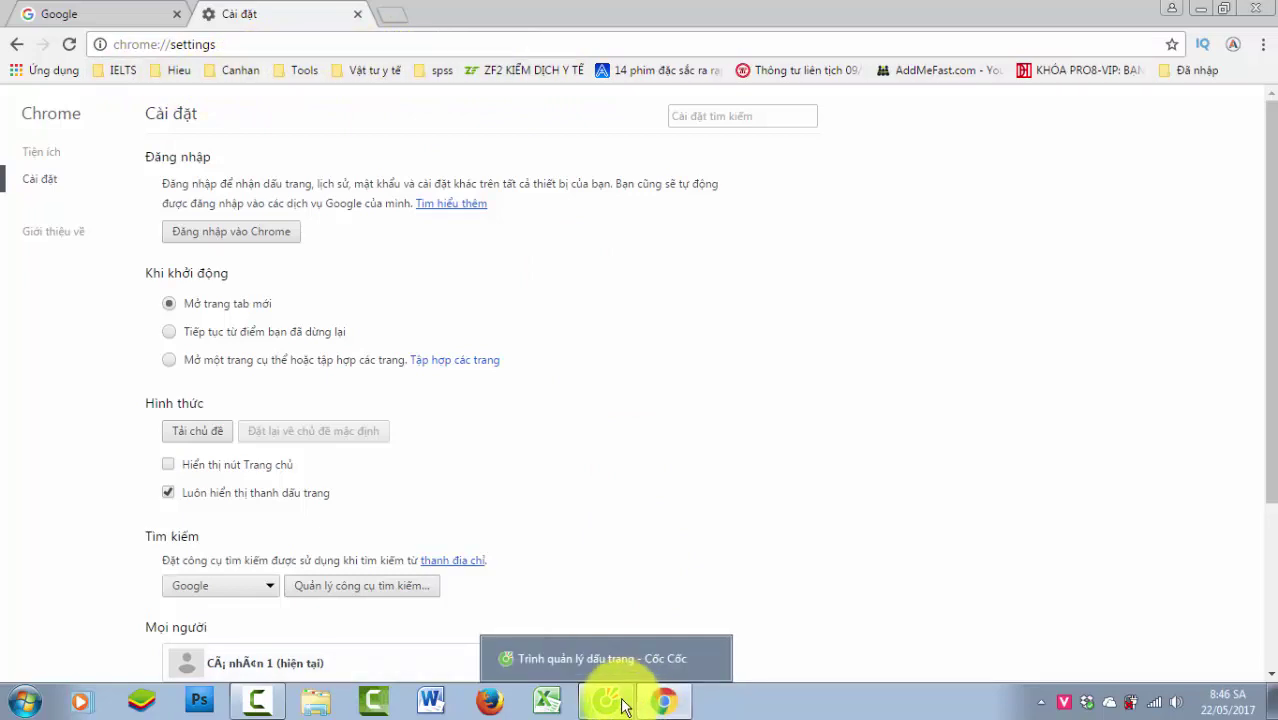
{"action": "left_click", "coordinate": [612, 706]}
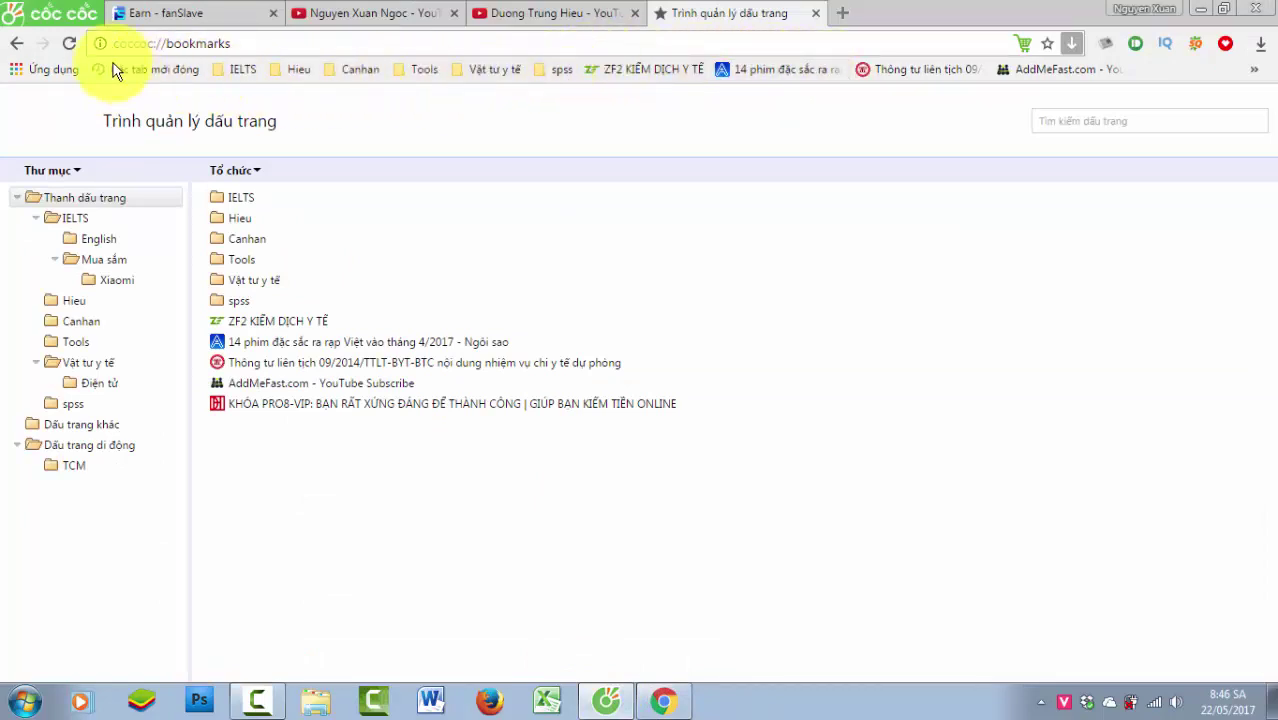
{"action": "left_click", "coordinate": [592, 218]}
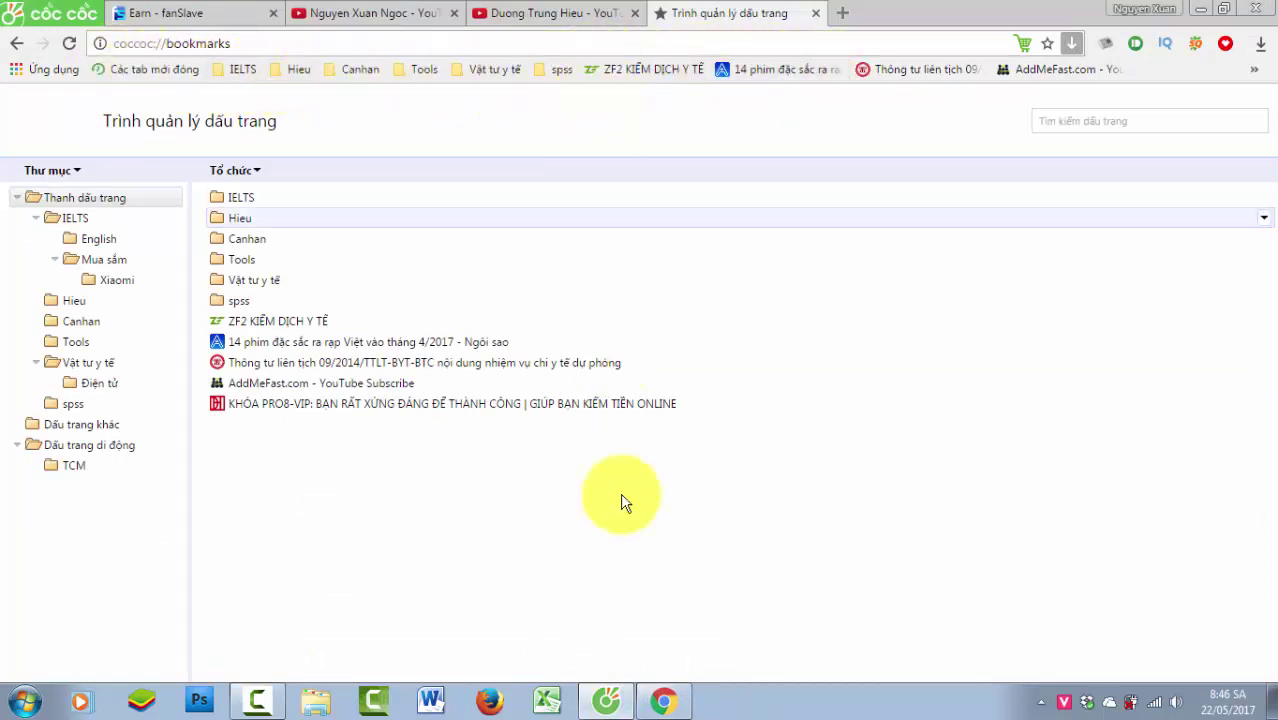
{"action": "left_click", "coordinate": [664, 698]}
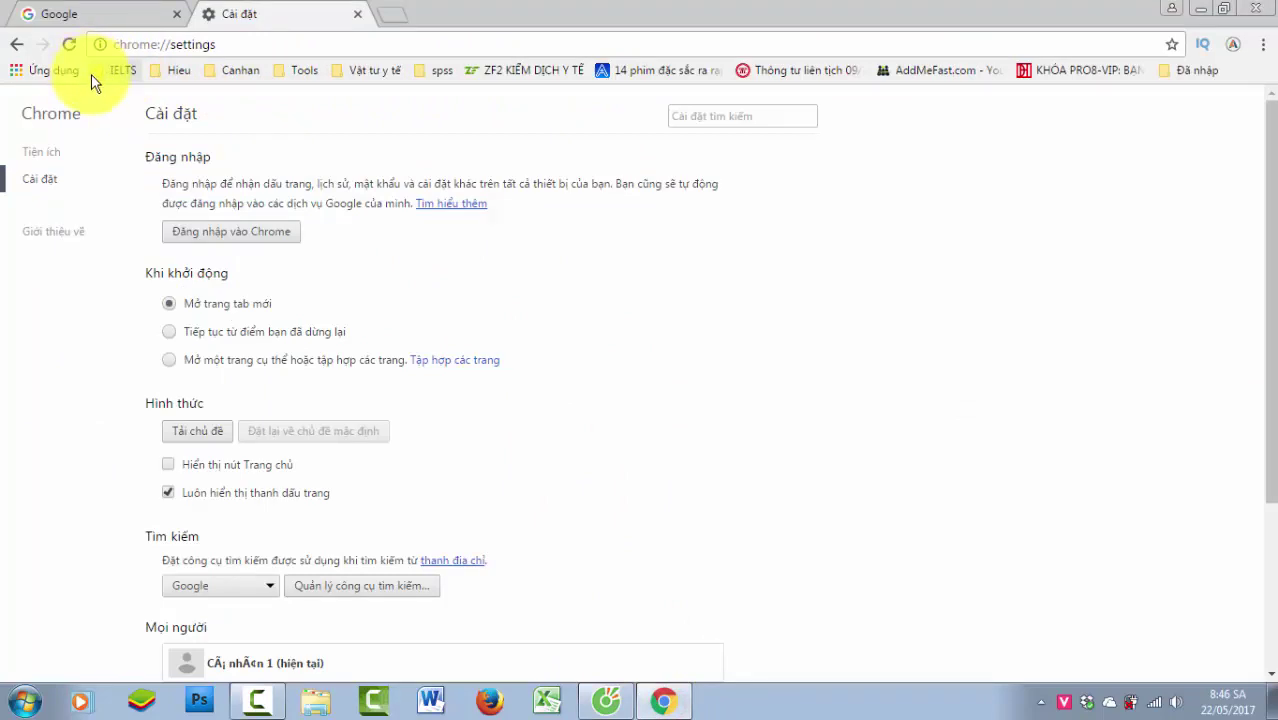
{"action": "left_click", "coordinate": [612, 706]}
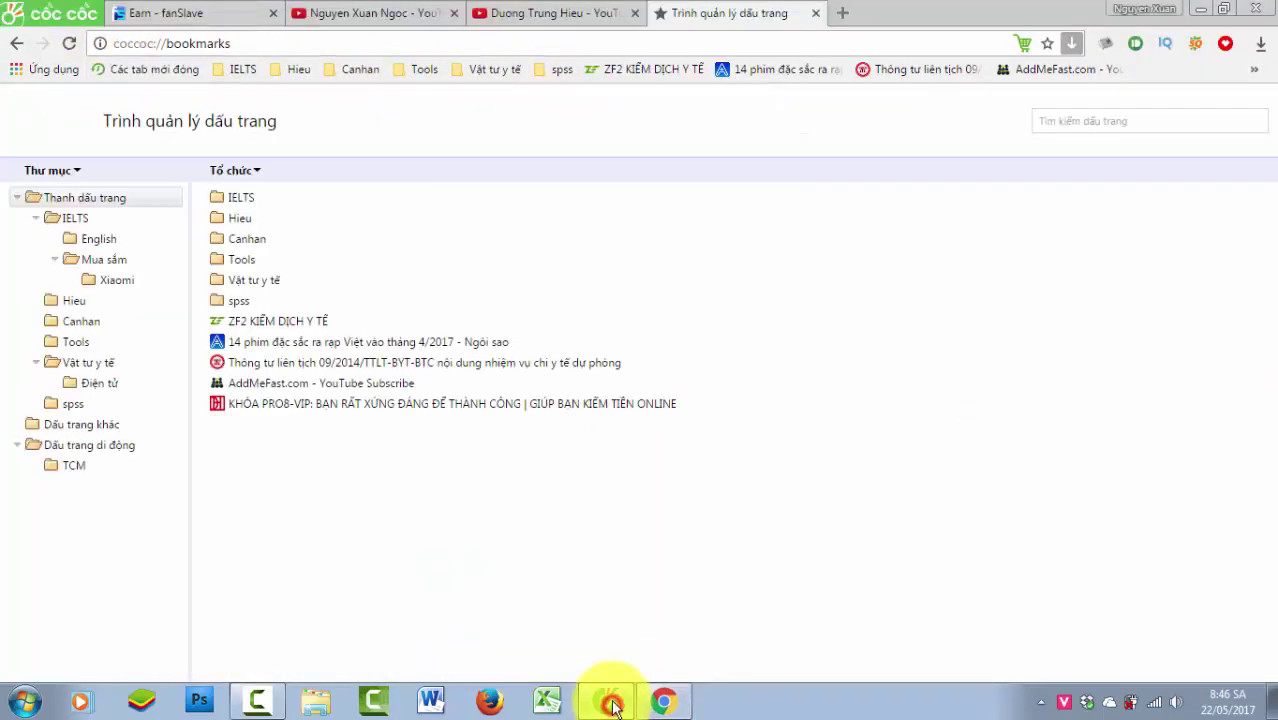
Step: Look over the YouTube channel page that is open in Cốc Cốc
{"action": "left_click", "coordinate": [384, 15]}
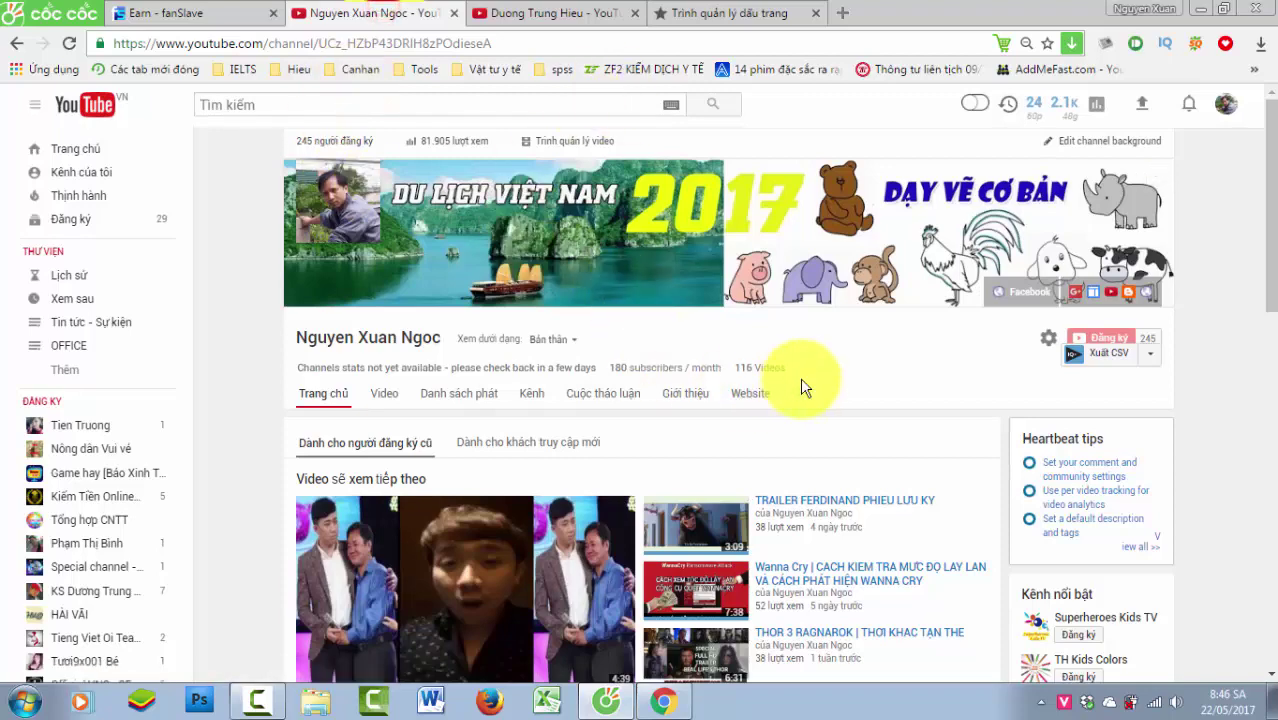
{"action": "scroll", "coordinate": [805, 388], "scroll_direction": "down", "scroll_amount": 1}
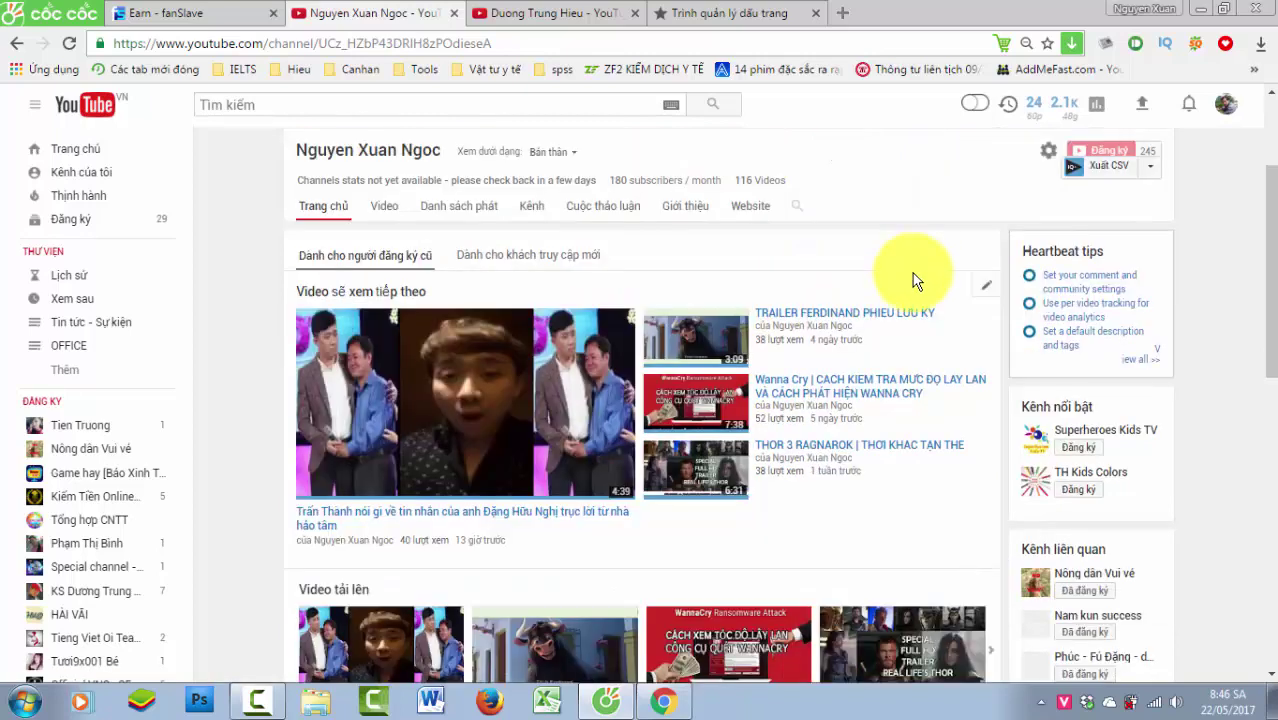
{"action": "scroll", "coordinate": [913, 275], "scroll_direction": "up", "scroll_amount": 1}
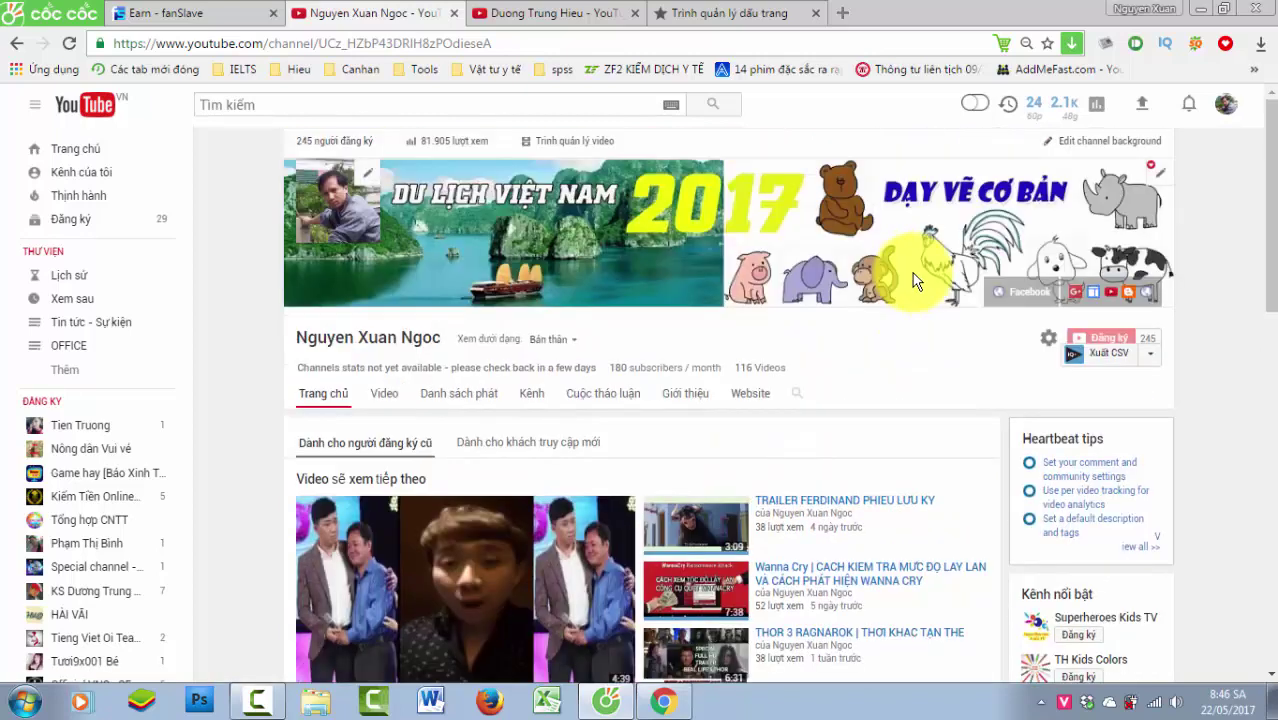
Step: Close the Cốc Cốc browser and clear the desktop of the Chrome window and the CCleaner notification
{"action": "left_click", "coordinate": [1253, 14]}
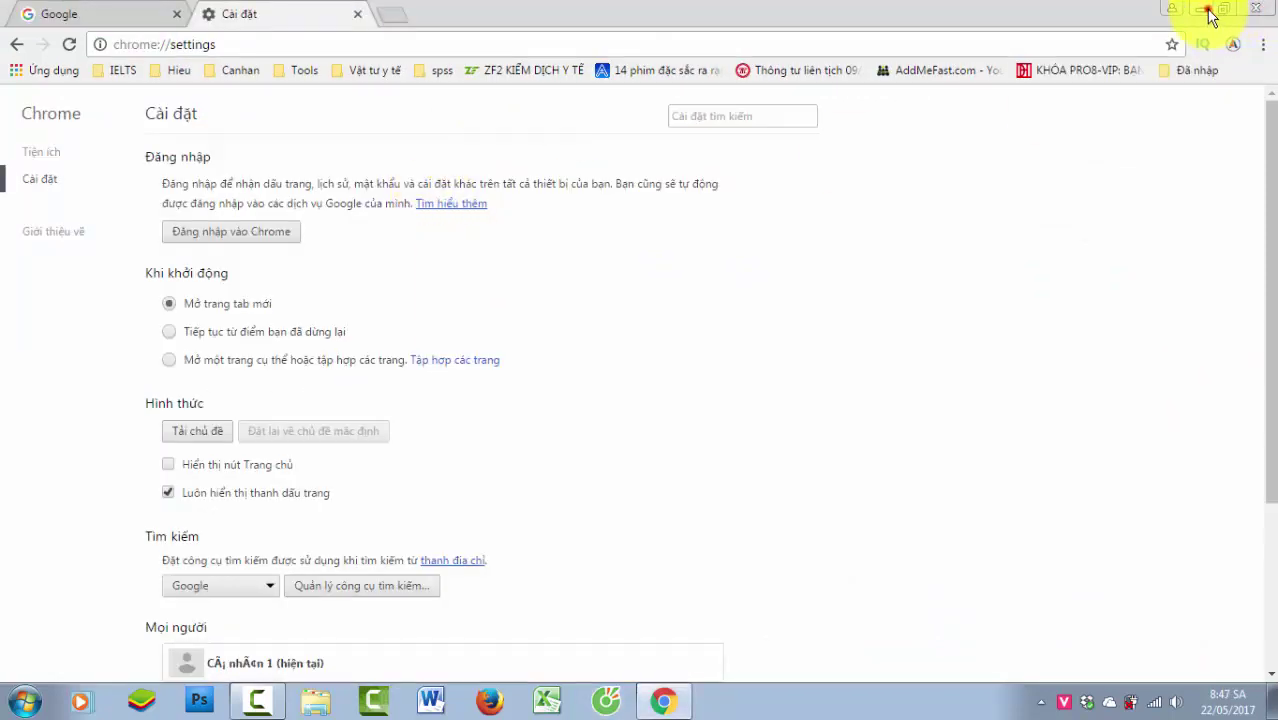
{"action": "left_click", "coordinate": [1209, 15]}
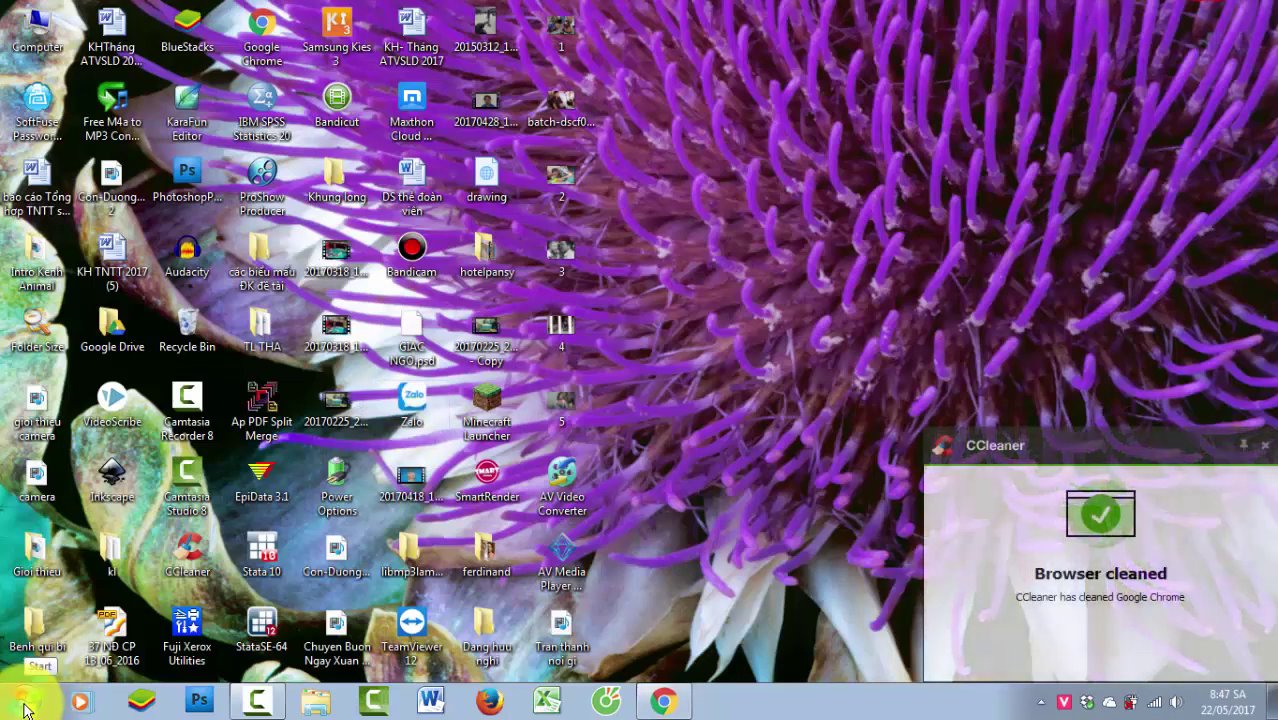
{"action": "left_click", "coordinate": [1264, 445]}
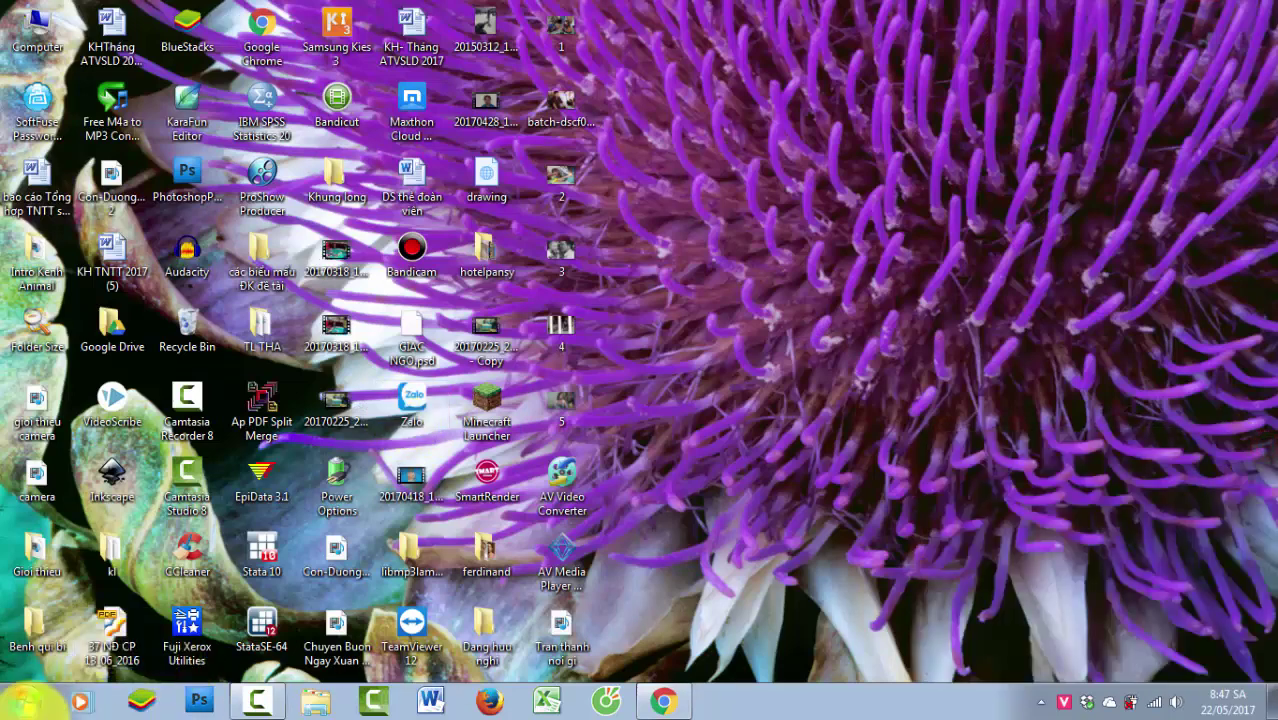
Step: Open the Your Uninstaller! program from its Your Uninstaller! 7 folder among the installed programs
{"action": "left_click", "coordinate": [25, 702]}
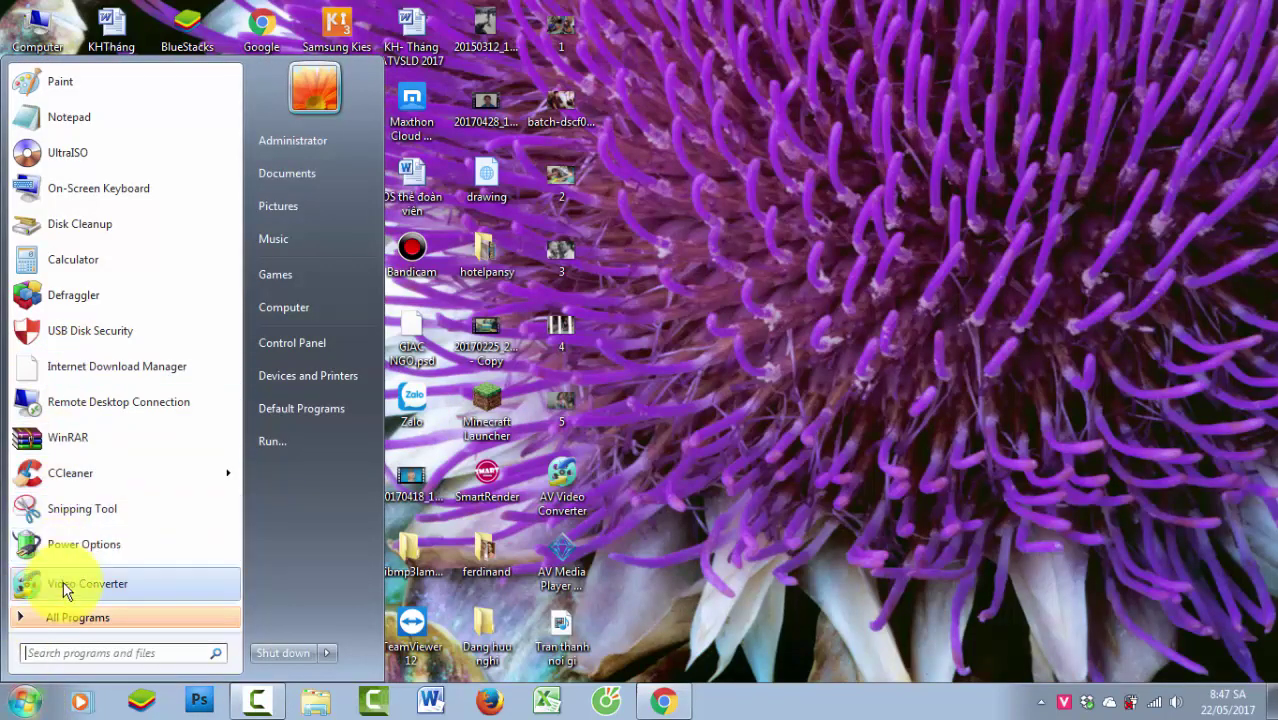
{"action": "left_click", "coordinate": [55, 617]}
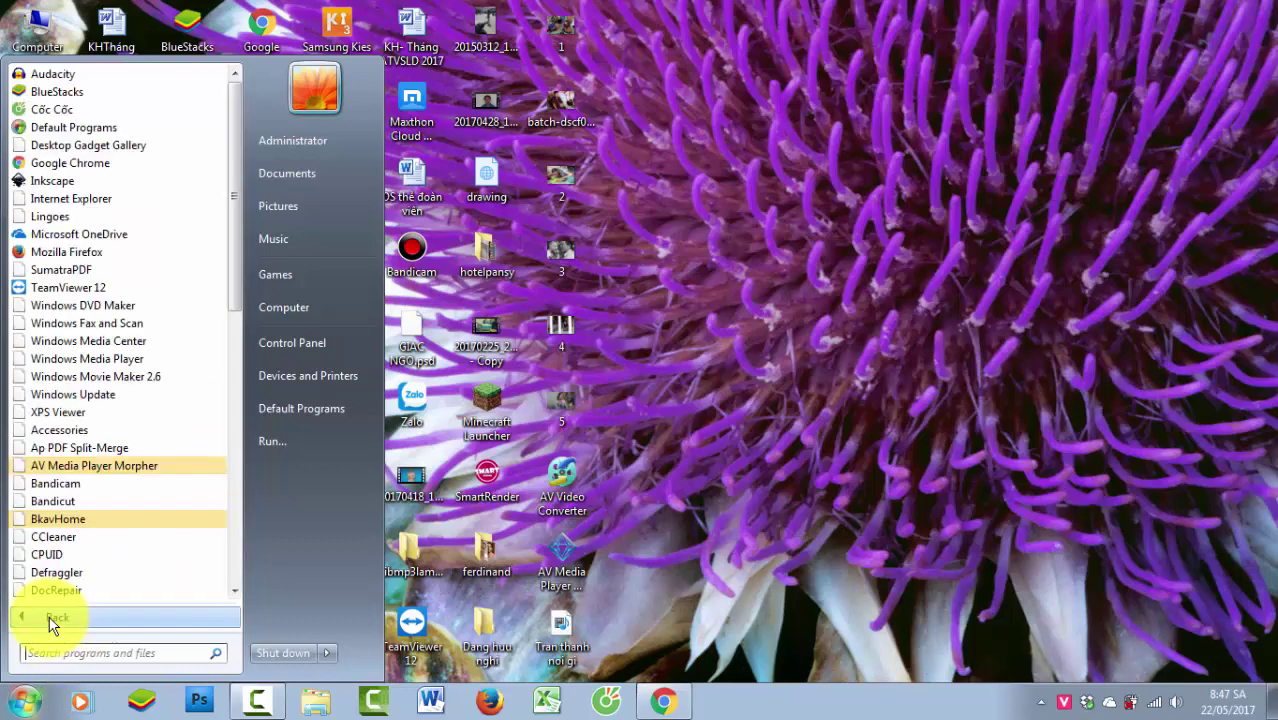
{"action": "left_click_drag", "start_coordinate": [237, 287], "coordinate": [237, 585]}
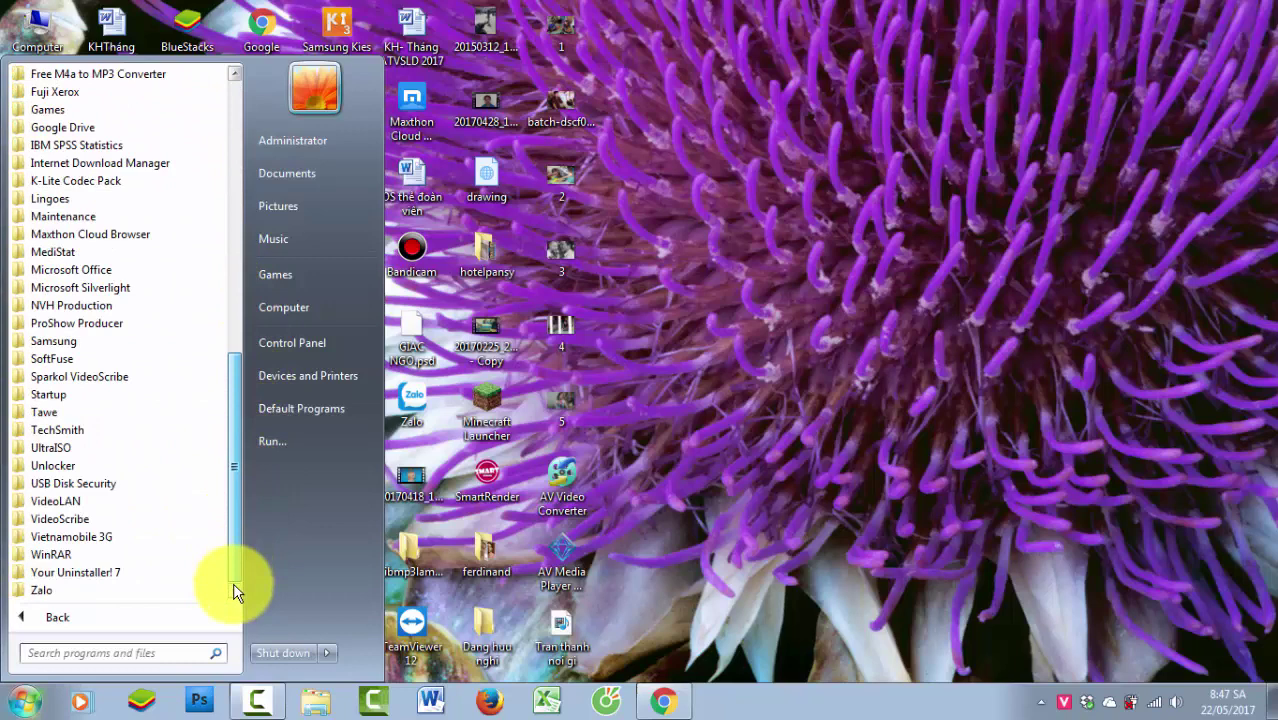
{"action": "left_click", "coordinate": [76, 573]}
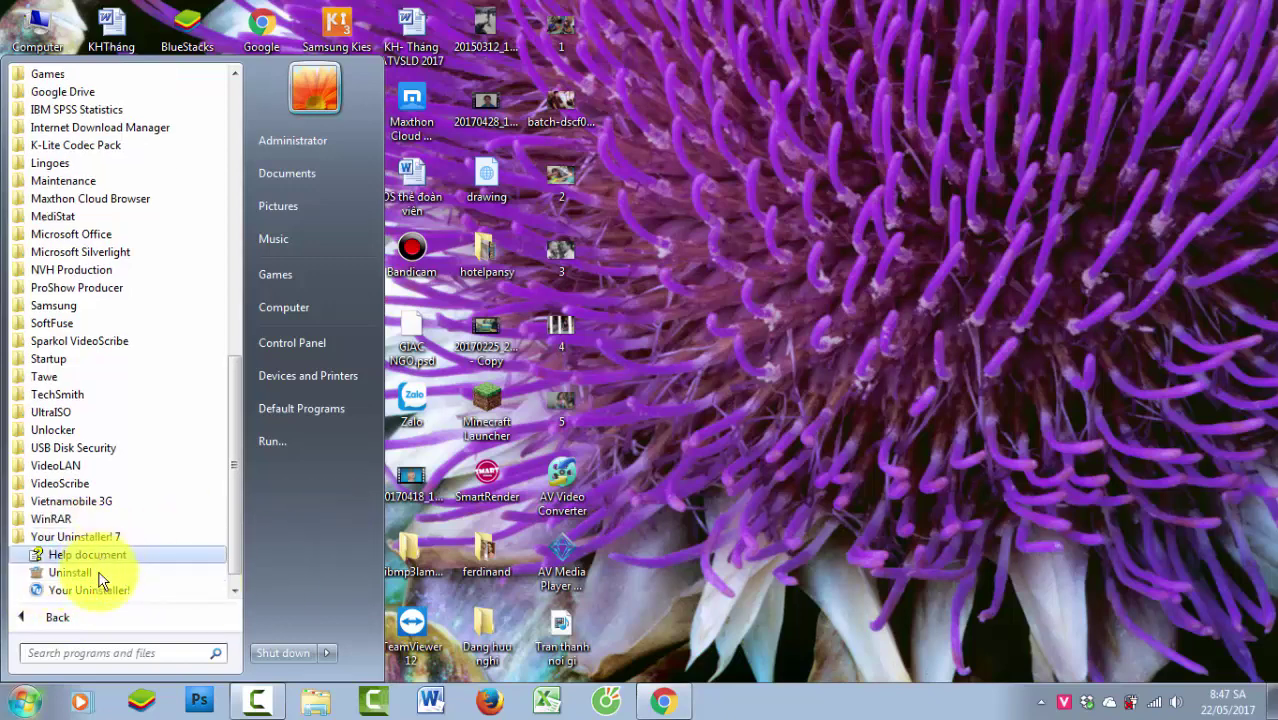
{"action": "left_click", "coordinate": [106, 592]}
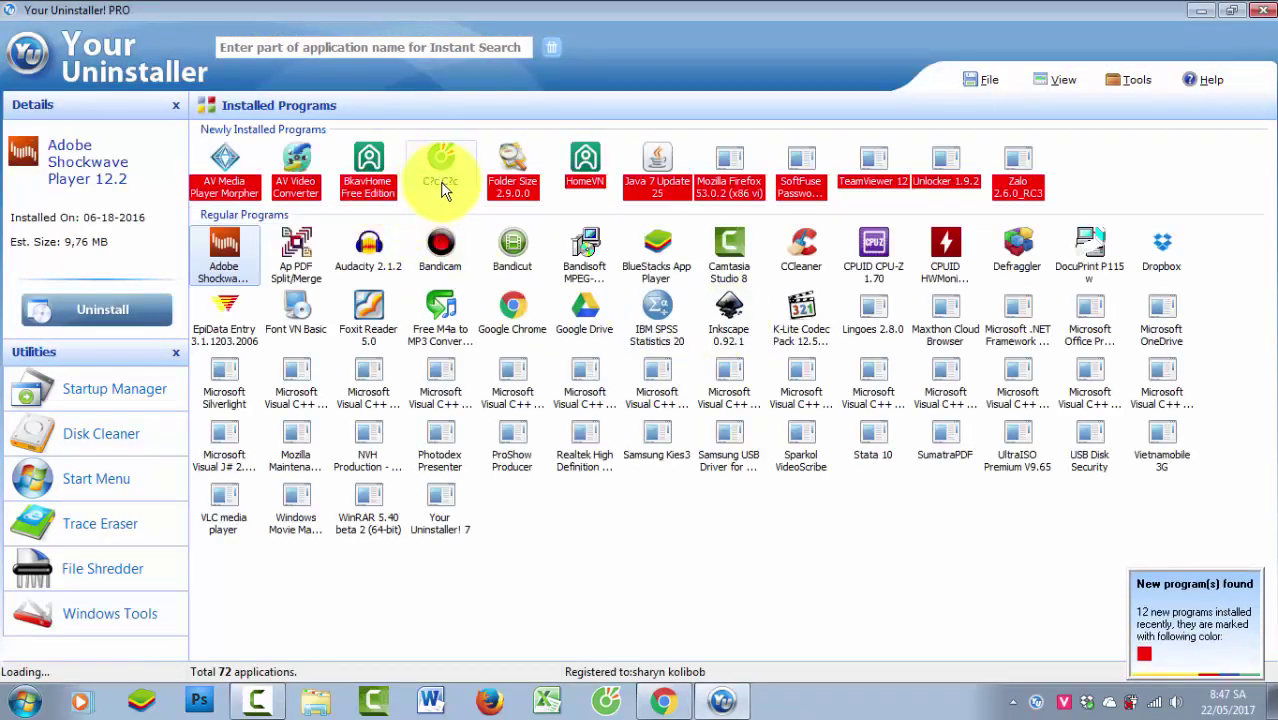
Step: Uninstall Cốc Cốc with the wizard's Normal Mode and confirm its removal in the Gỡ bỏ Cốc Cốc dialog
{"action": "left_click", "coordinate": [440, 188]}
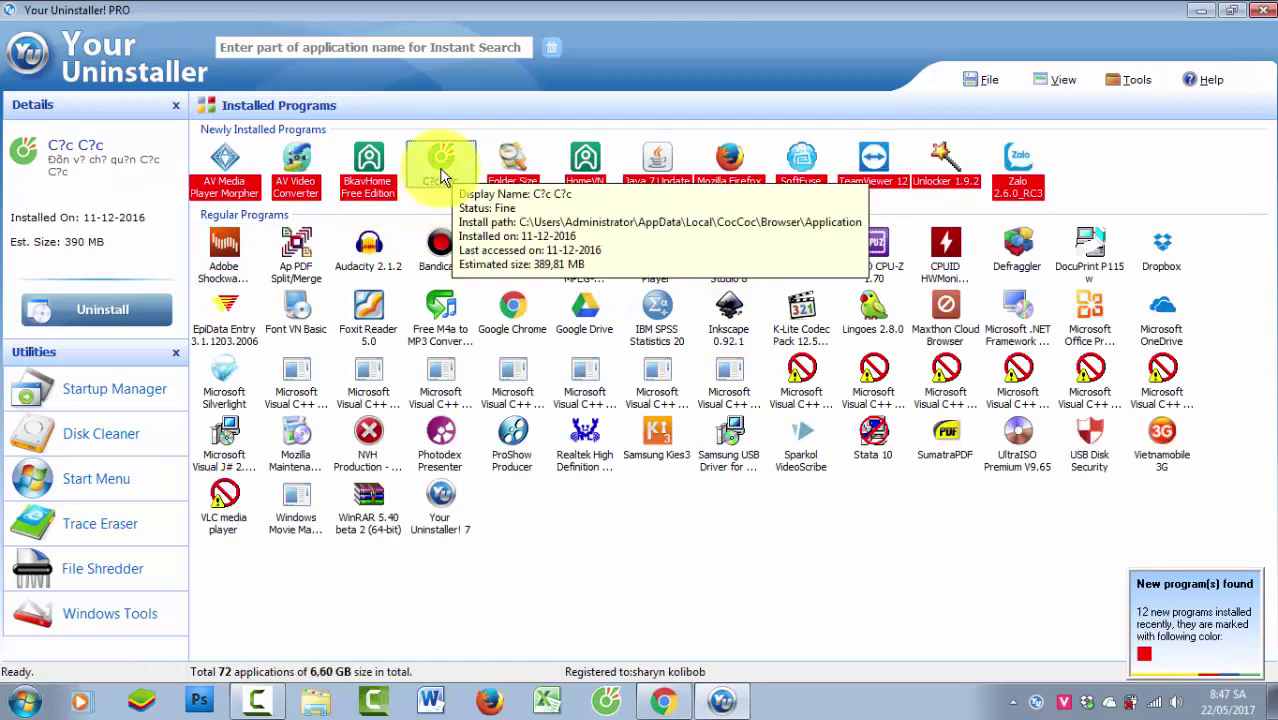
{"action": "double_click", "coordinate": [440, 186]}
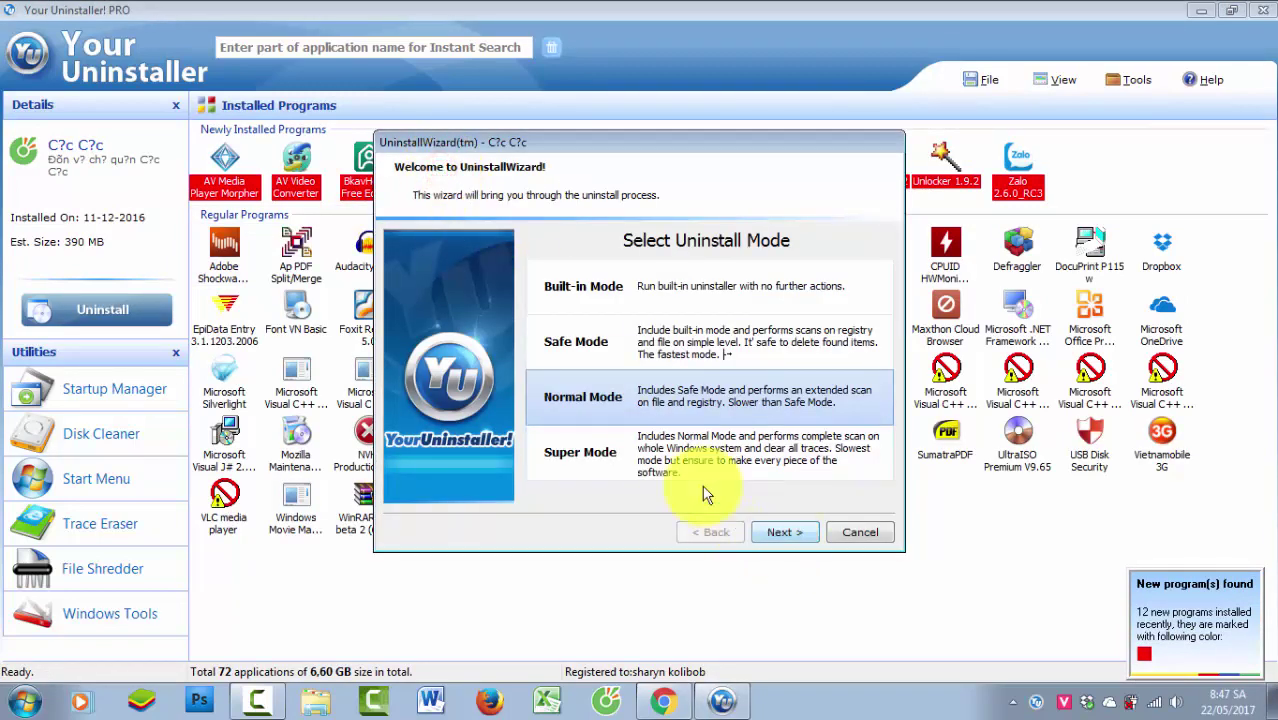
{"action": "left_click", "coordinate": [785, 535]}
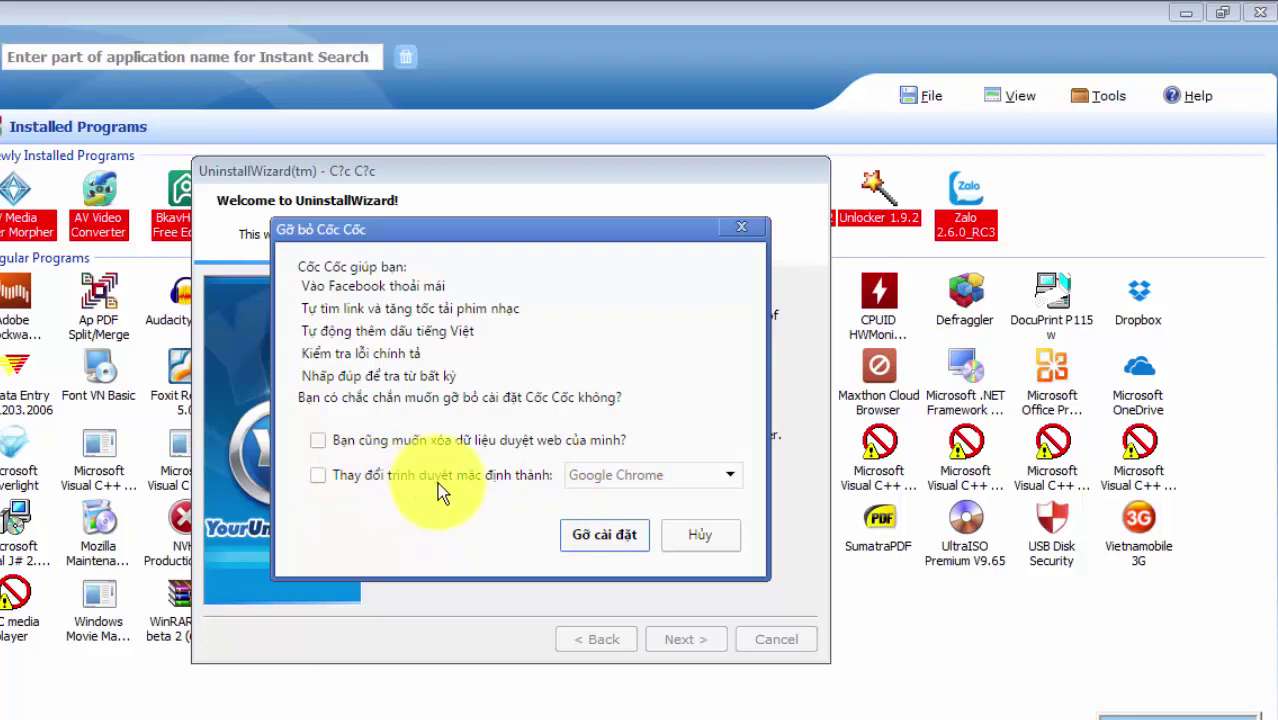
{"action": "left_click", "coordinate": [719, 475]}
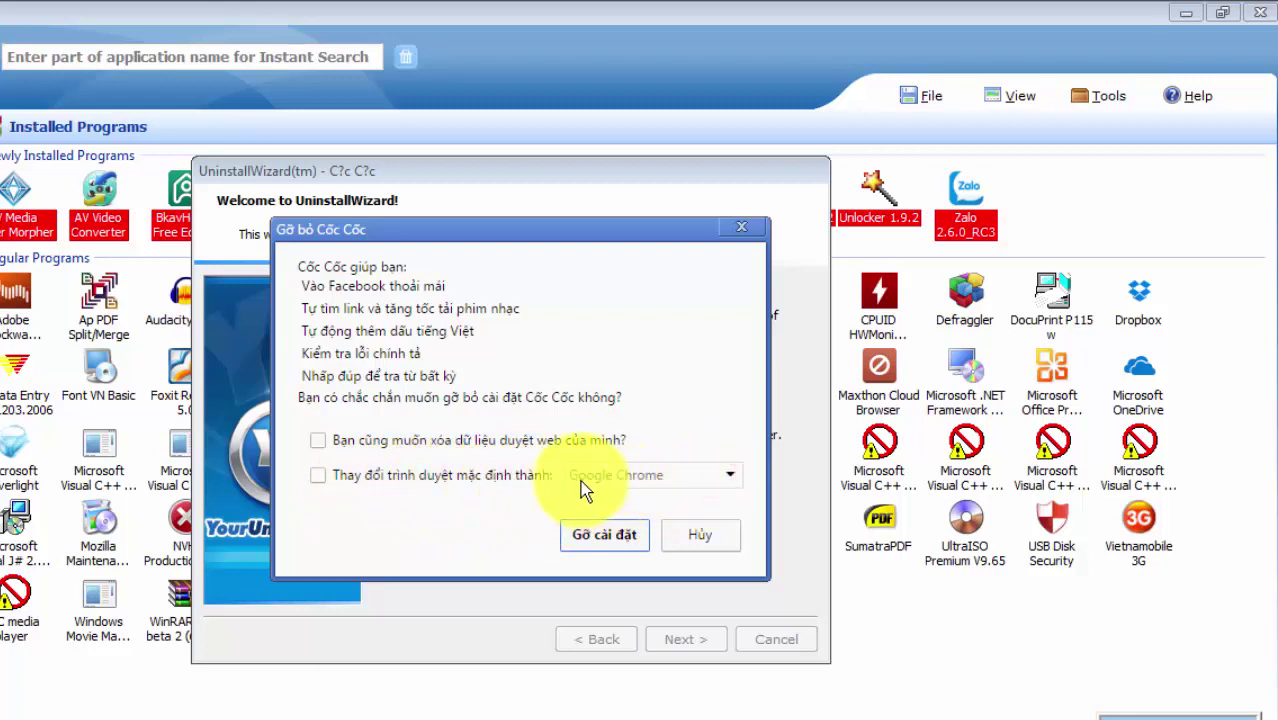
{"action": "left_click", "coordinate": [607, 537]}
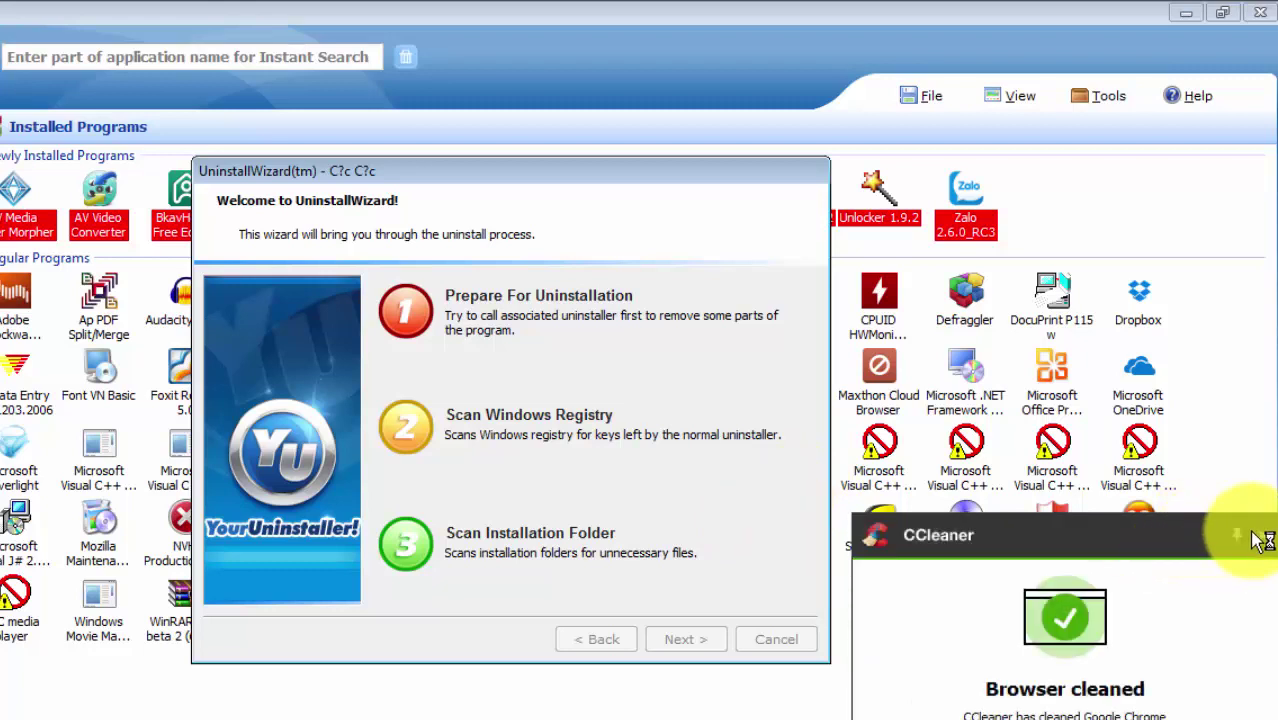
Step: Dismiss the CCleaner notifications and the Cốc Cốc uninstall web page, and remove the leftover registry entries to finish the uninstall wizard
{"action": "left_click", "coordinate": [1266, 541]}
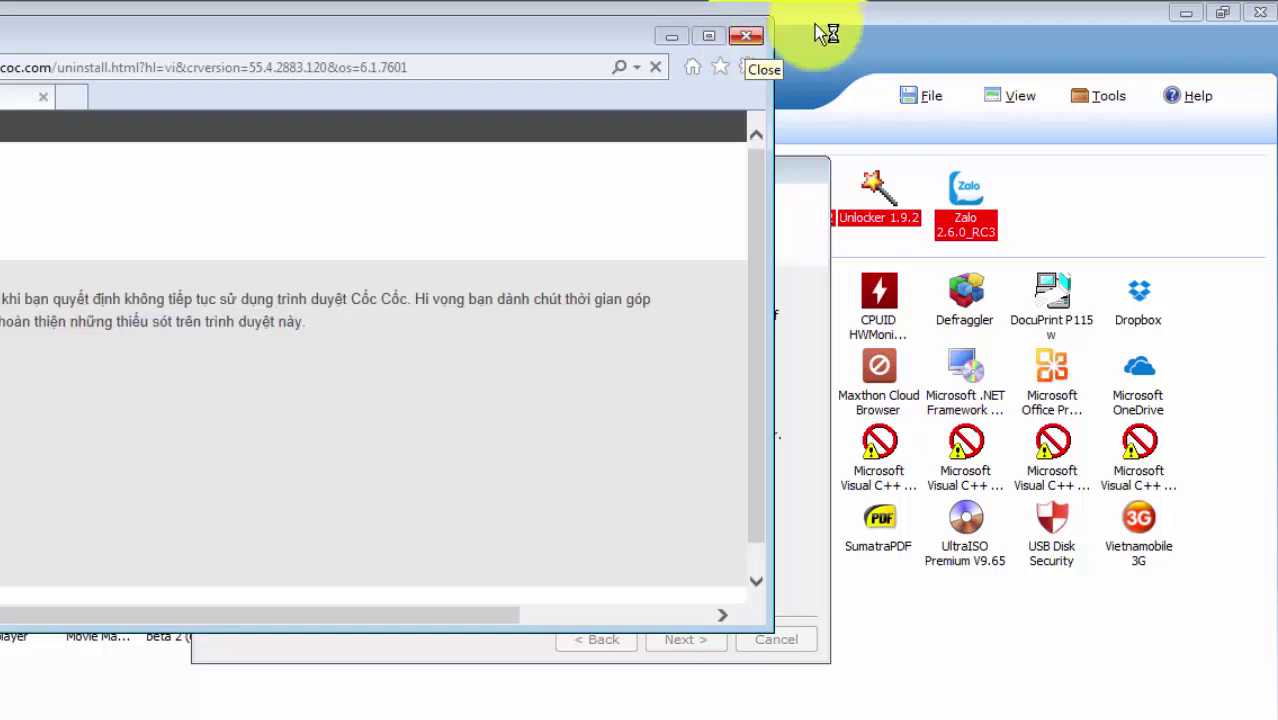
{"action": "left_click", "coordinate": [757, 37]}
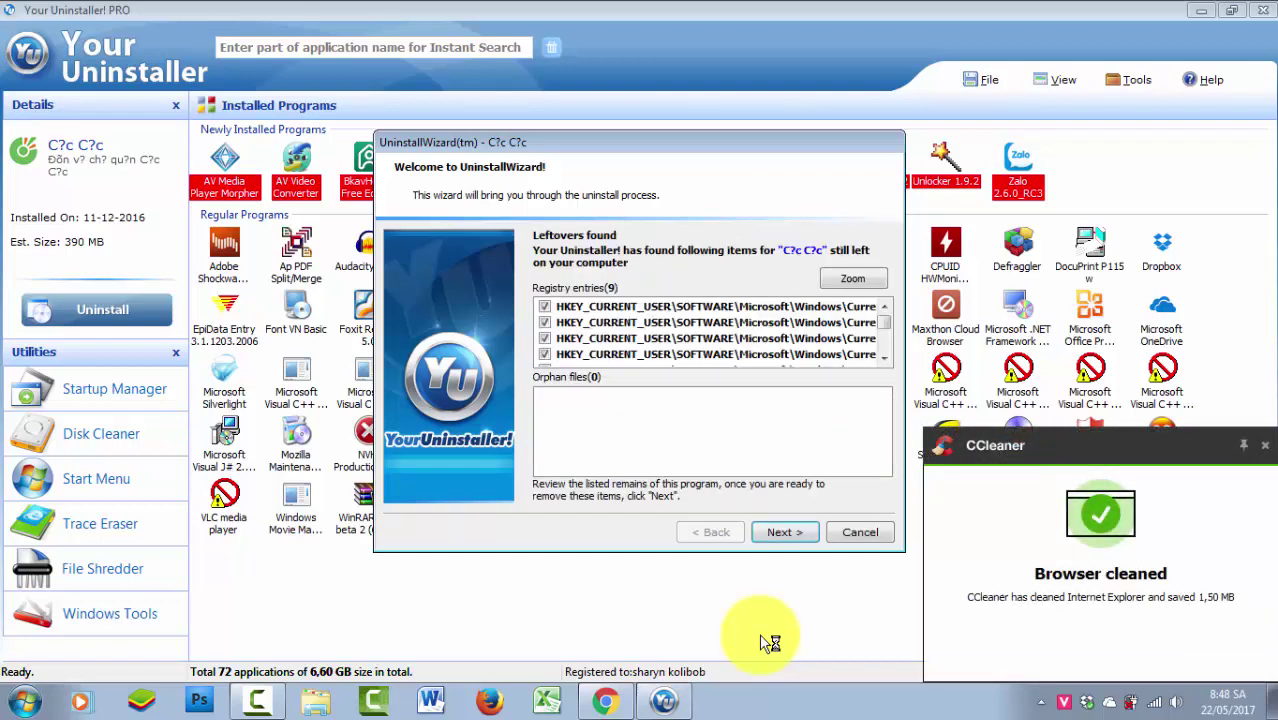
{"action": "left_click", "coordinate": [1265, 445]}
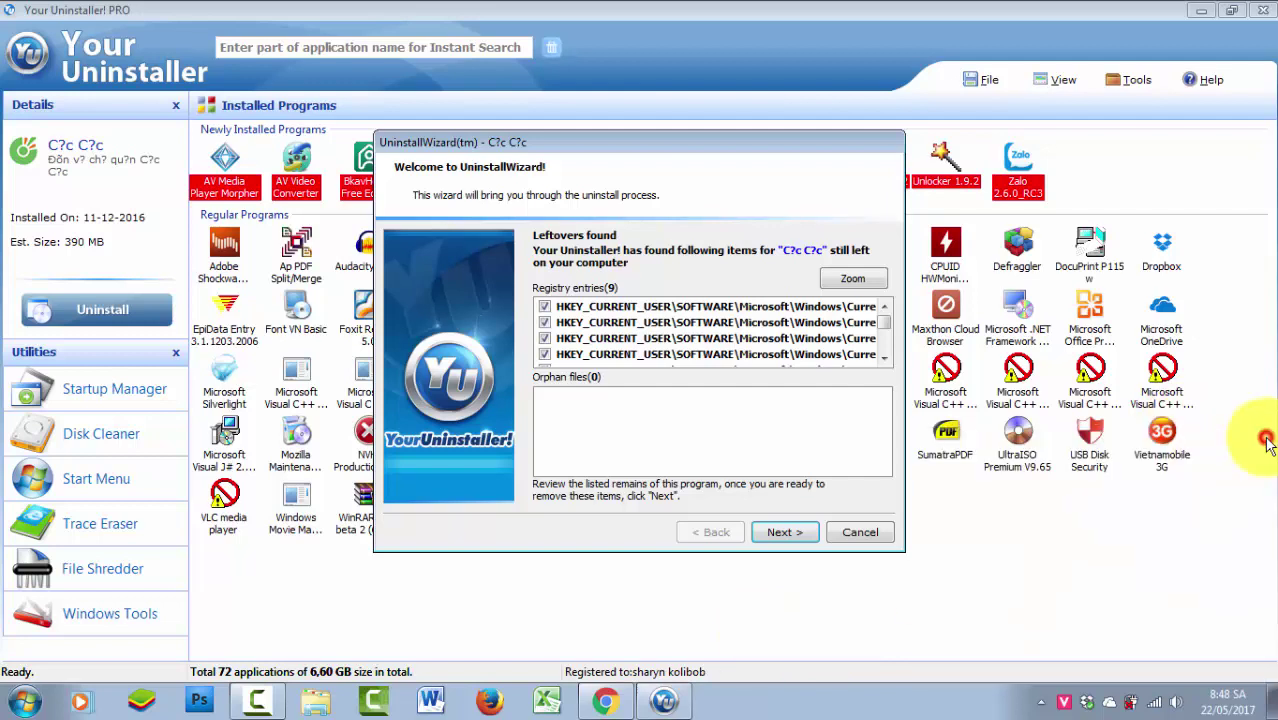
{"action": "left_click", "coordinate": [803, 535]}
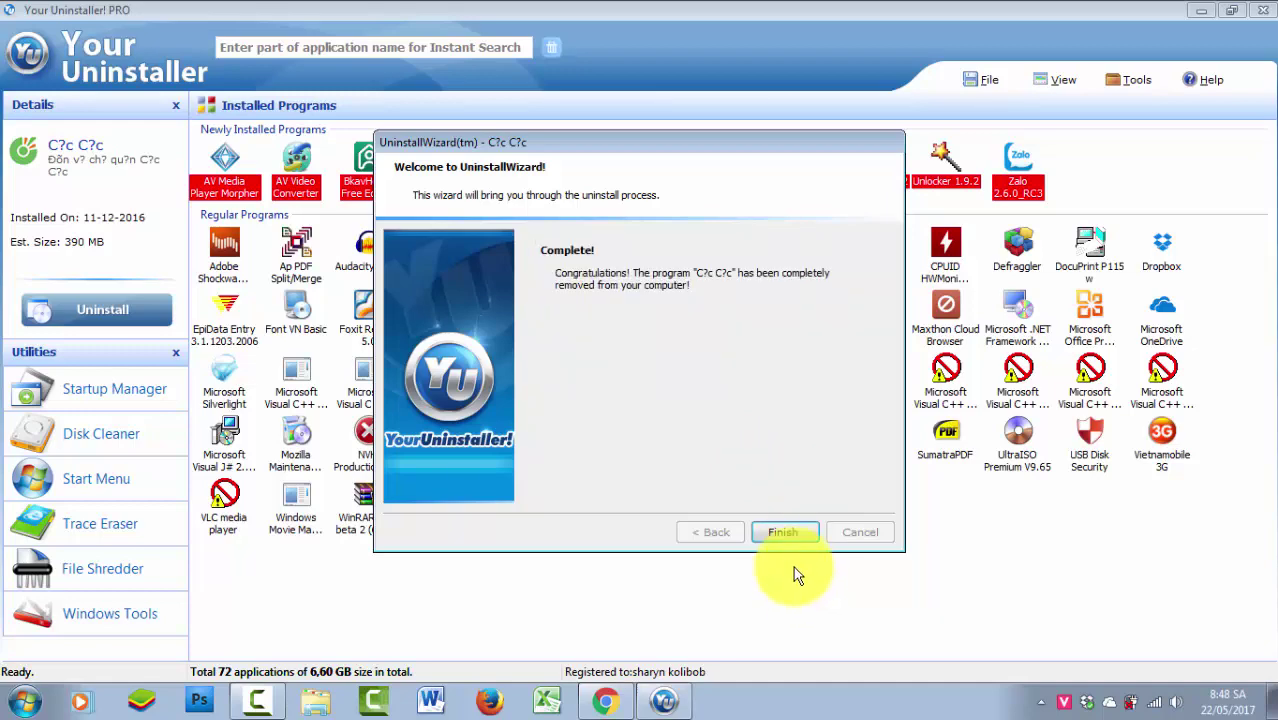
{"action": "left_click", "coordinate": [785, 530]}
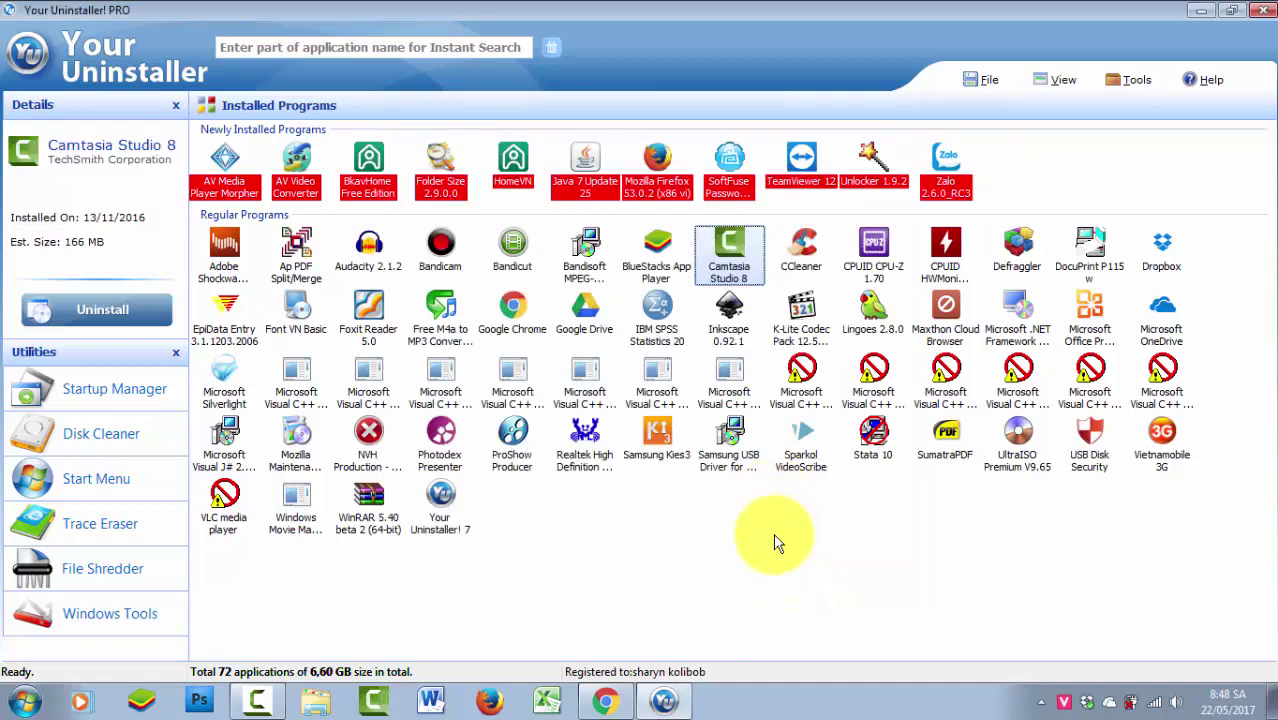